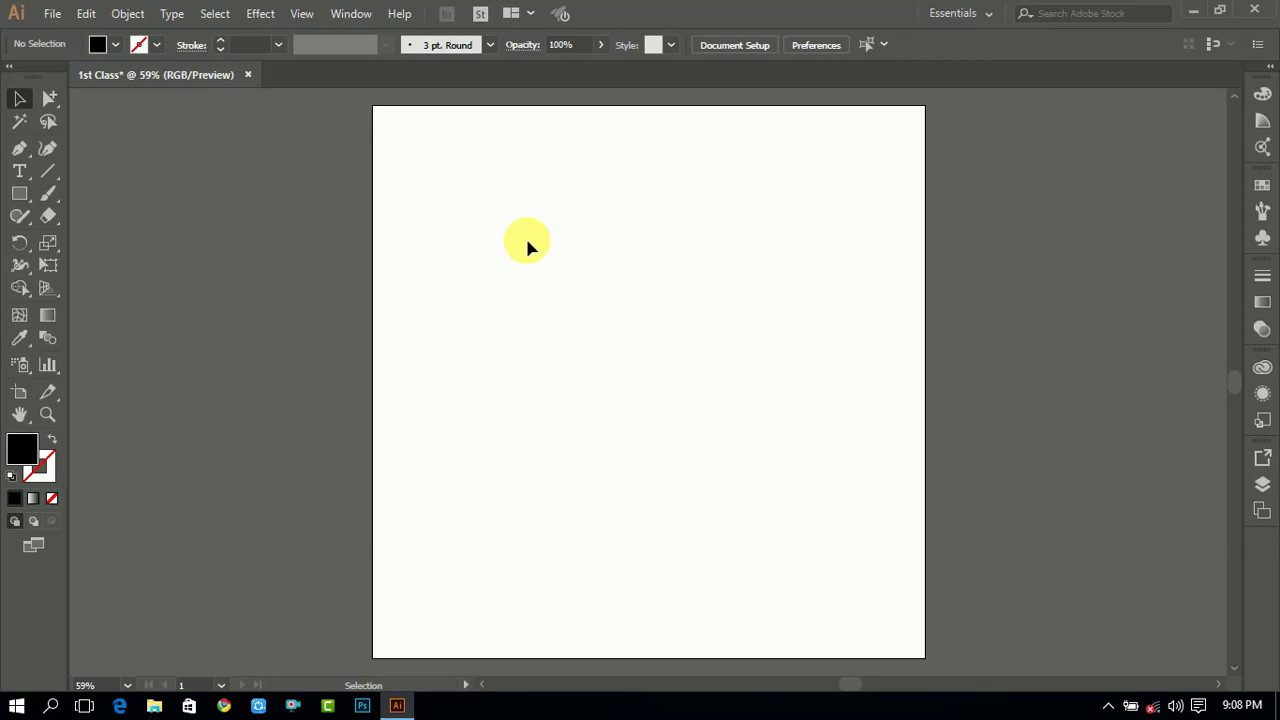
- Browse the File menu, its Scripts submenu and the Help menu
{"action": "scroll", "coordinate": [527, 243], "scroll_direction": "up", "scroll_amount": 1}
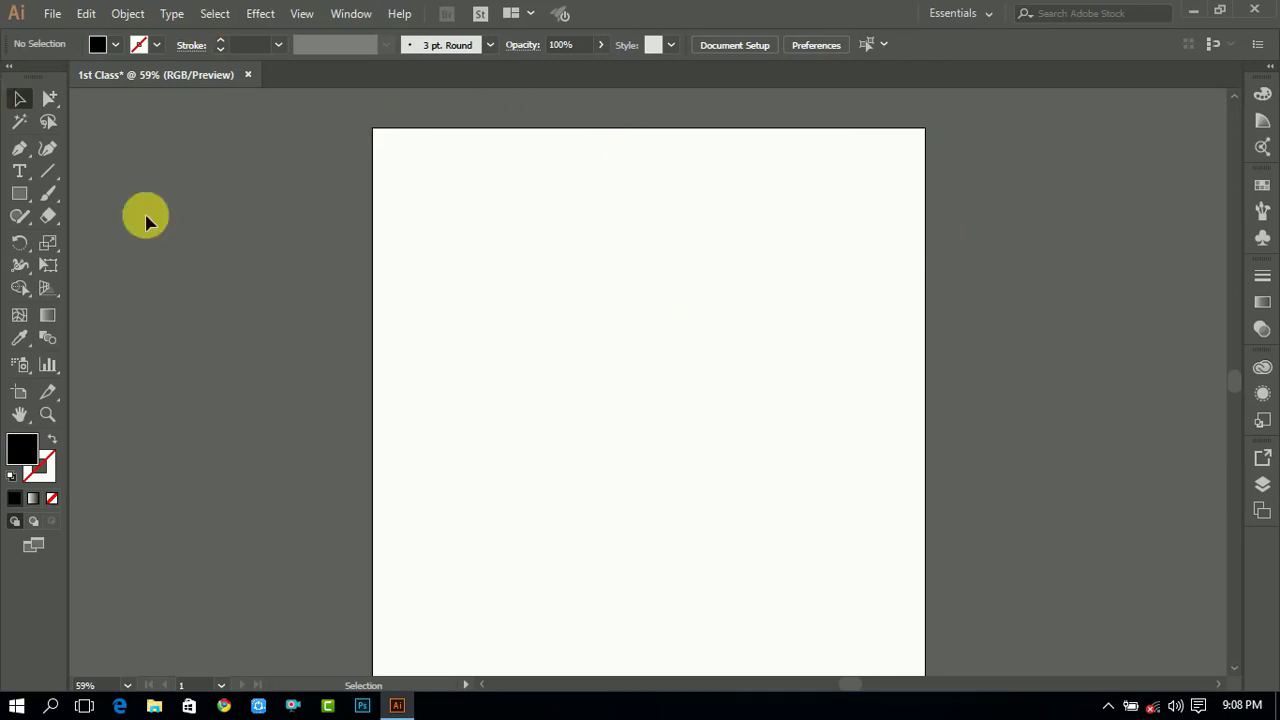
{"action": "left_click", "coordinate": [53, 14]}
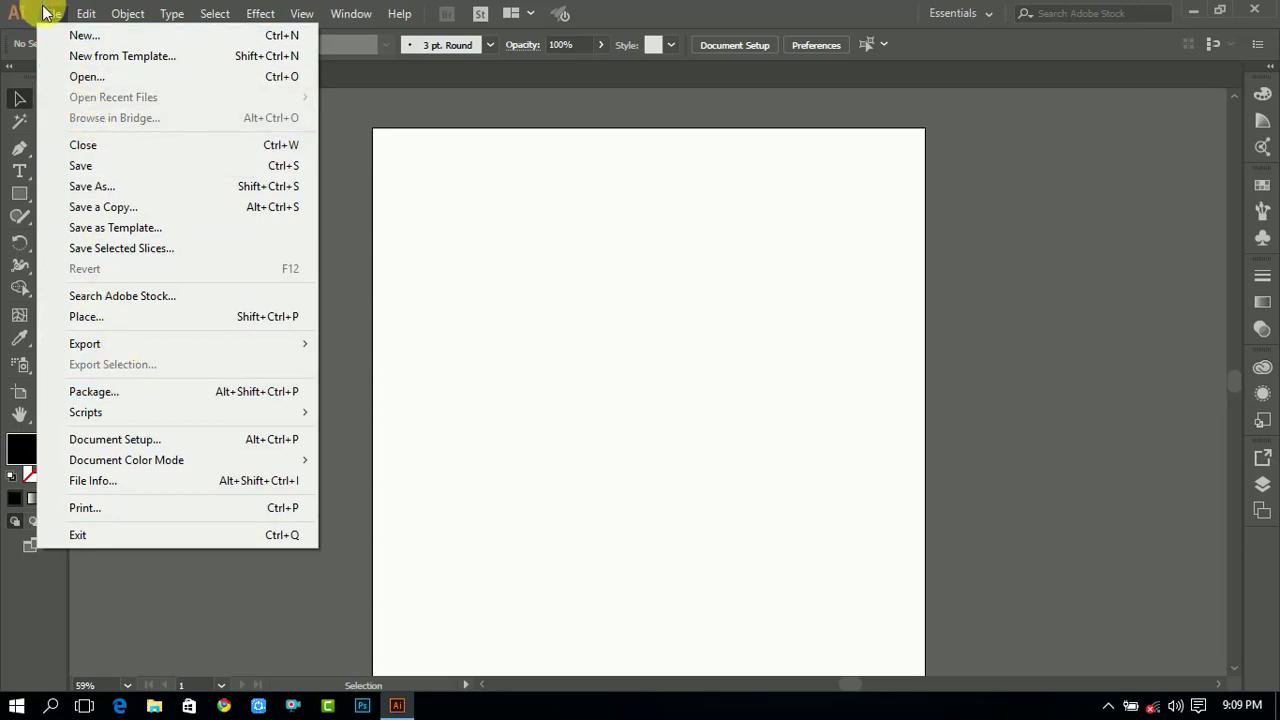
{"action": "left_click", "coordinate": [45, 12]}
{"action": "left_click", "coordinate": [399, 14]}
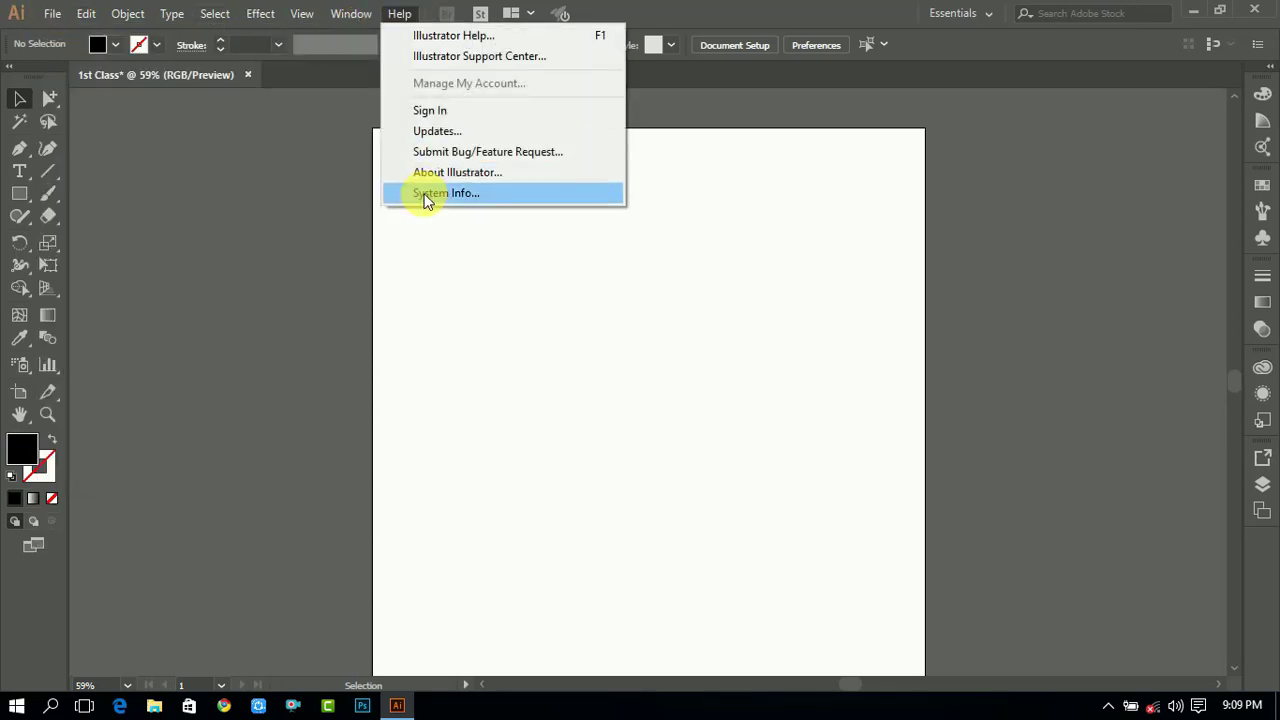
{"action": "left_click", "coordinate": [56, 13]}
{"action": "left_click", "coordinate": [57, 12]}
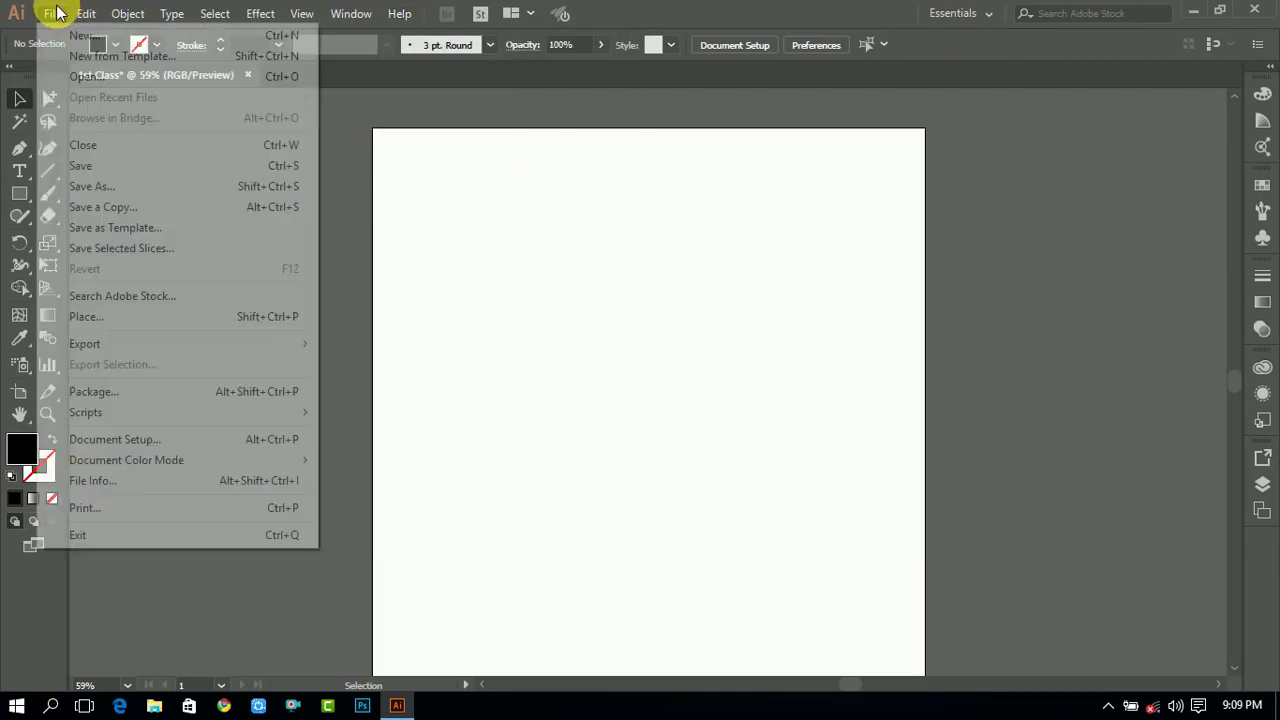
{"action": "mouse_move", "coordinate": [253, 414]}
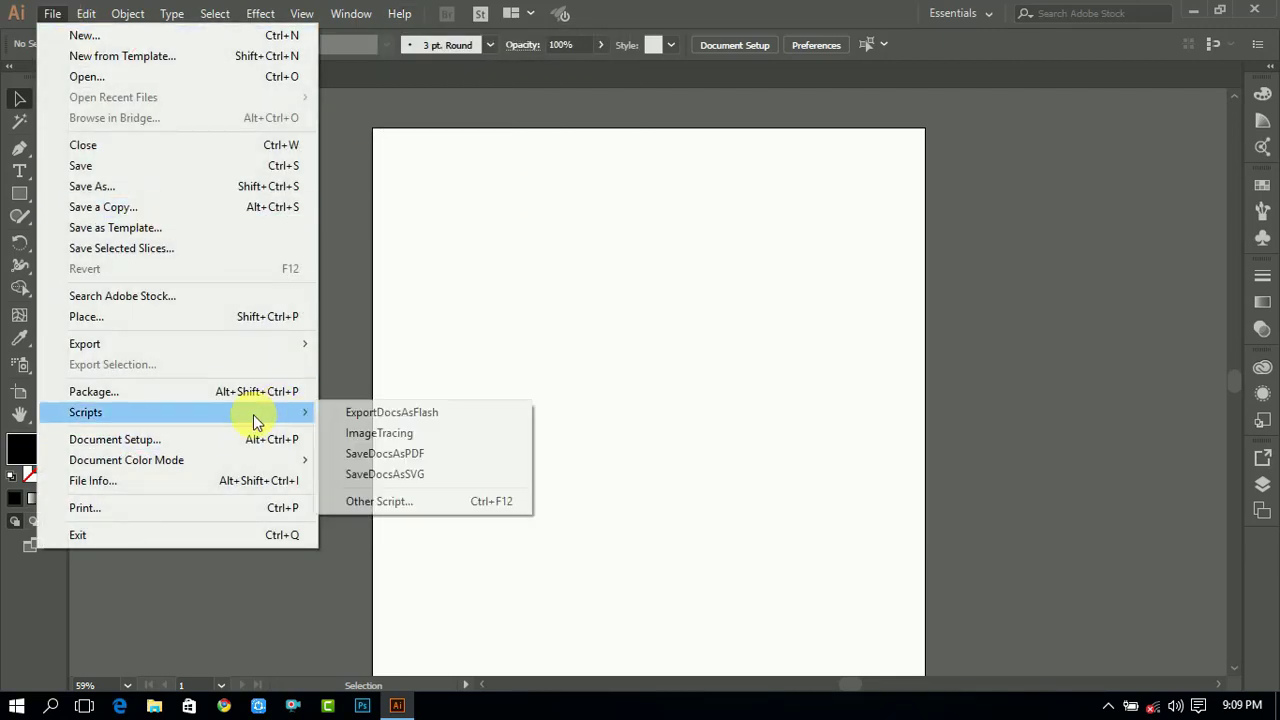
{"action": "left_click", "coordinate": [676, 245]}
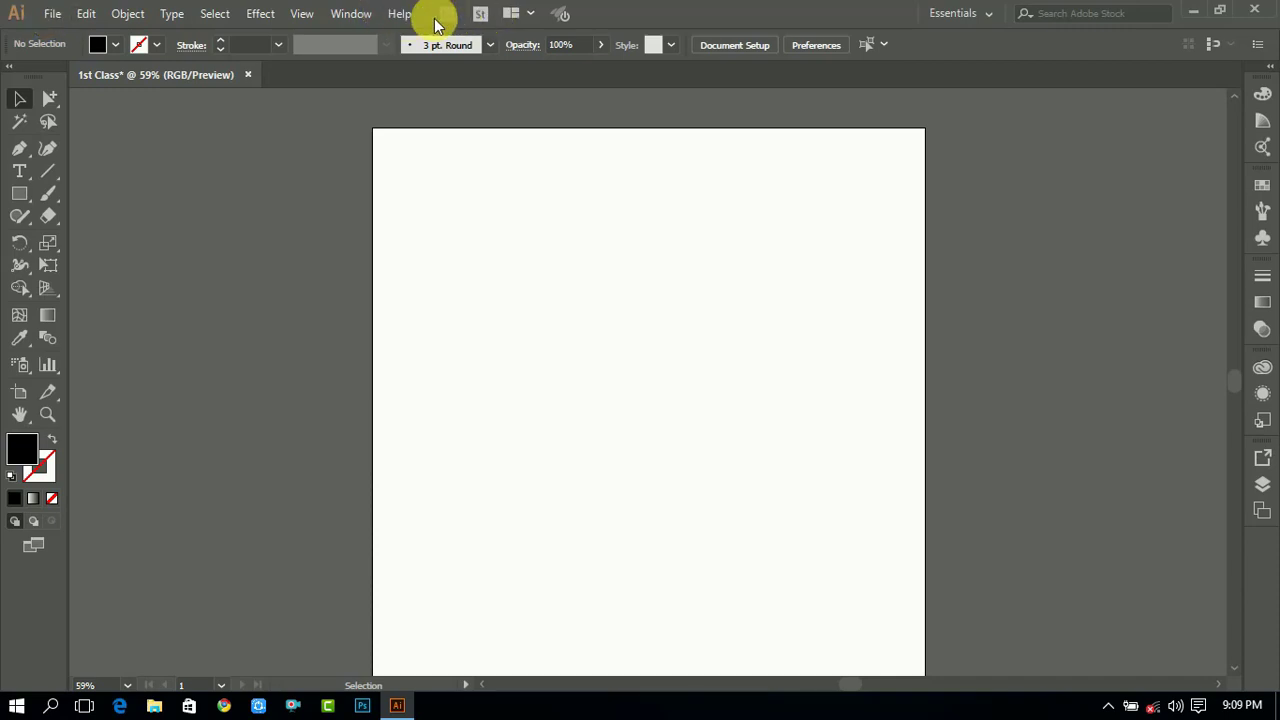
{"action": "left_click", "coordinate": [85, 14]}
{"action": "left_click", "coordinate": [85, 14]}
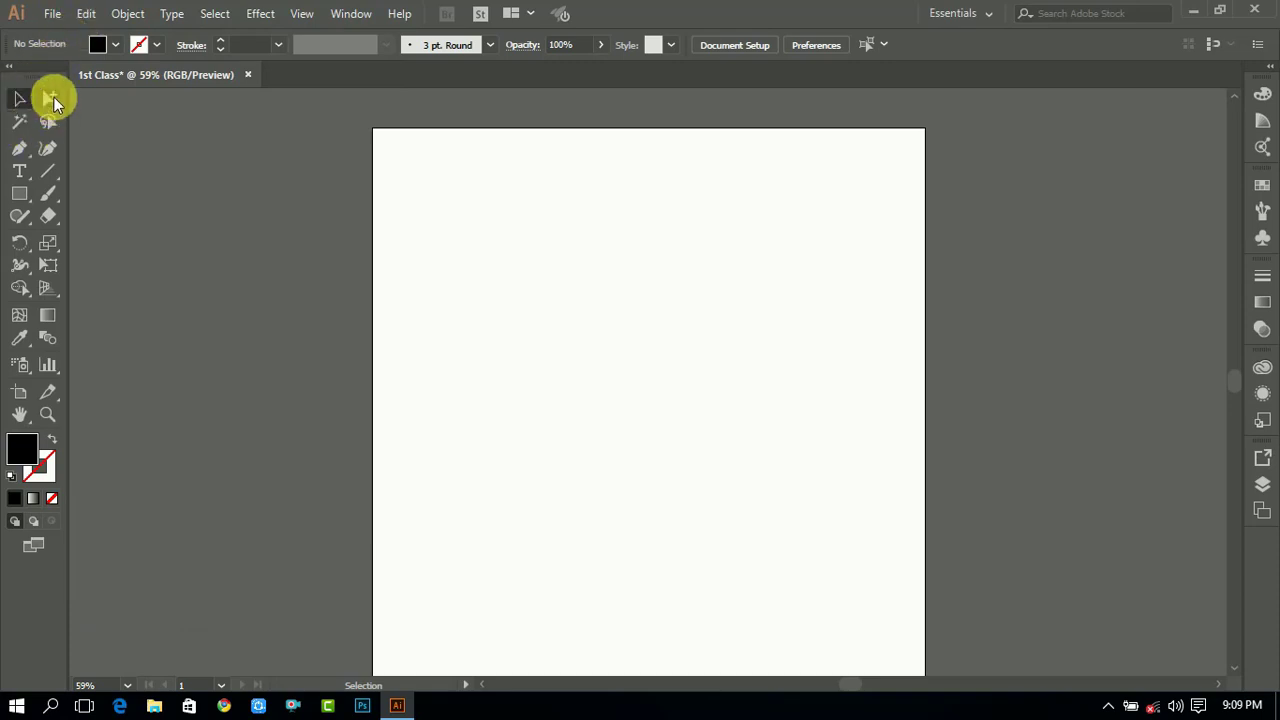
- Float the toolbar, switch it between one- and two-column layouts, and dock it back in place
{"action": "left_click", "coordinate": [53, 96]}
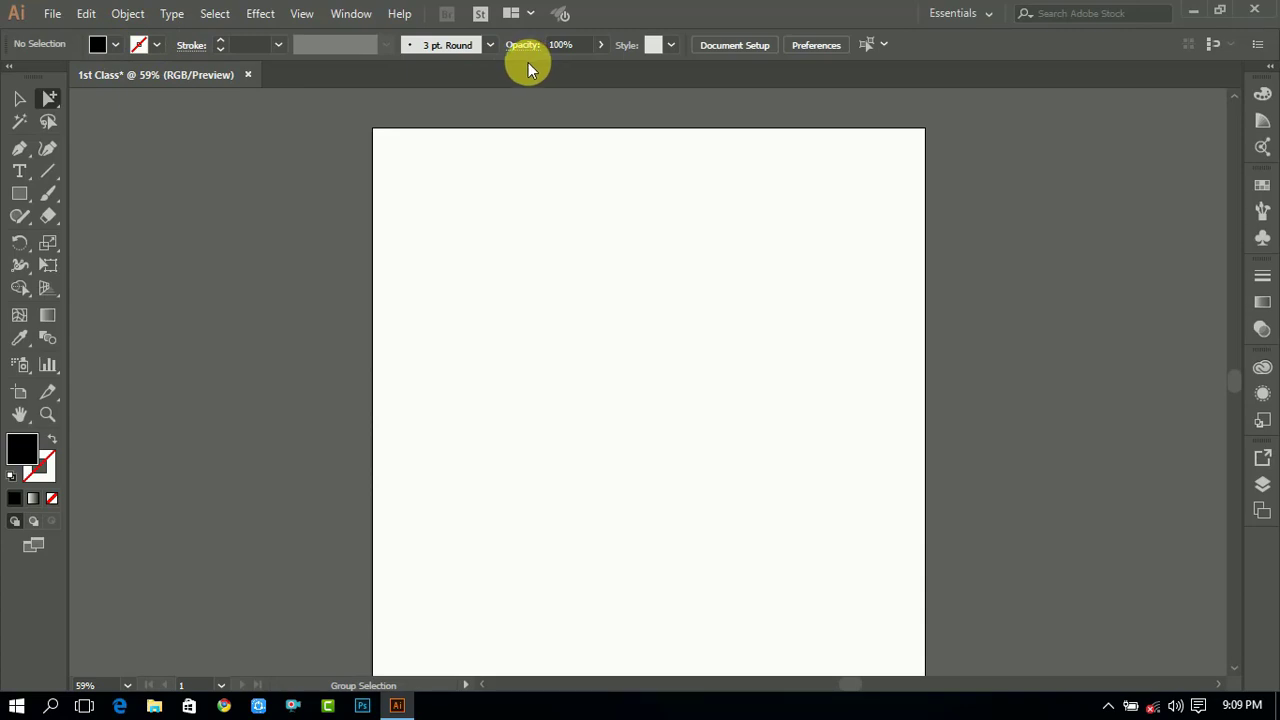
{"action": "left_click", "coordinate": [19, 97]}
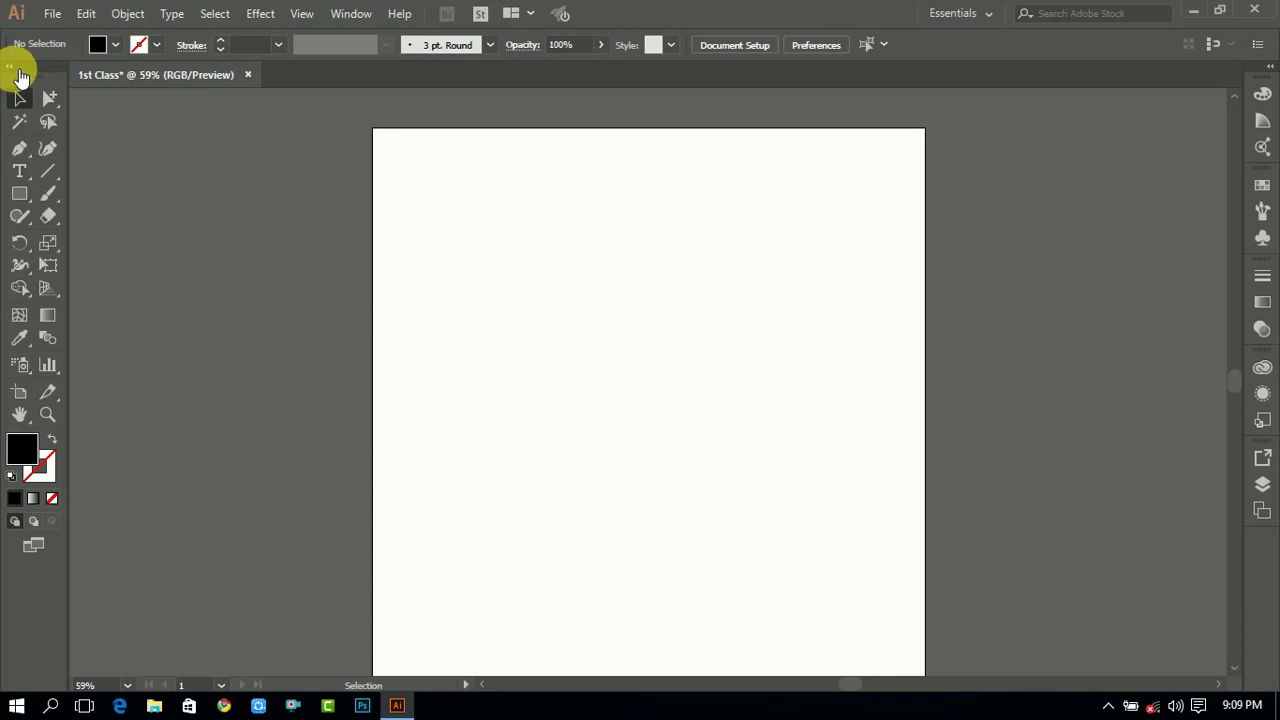
{"action": "left_click", "coordinate": [10, 68]}
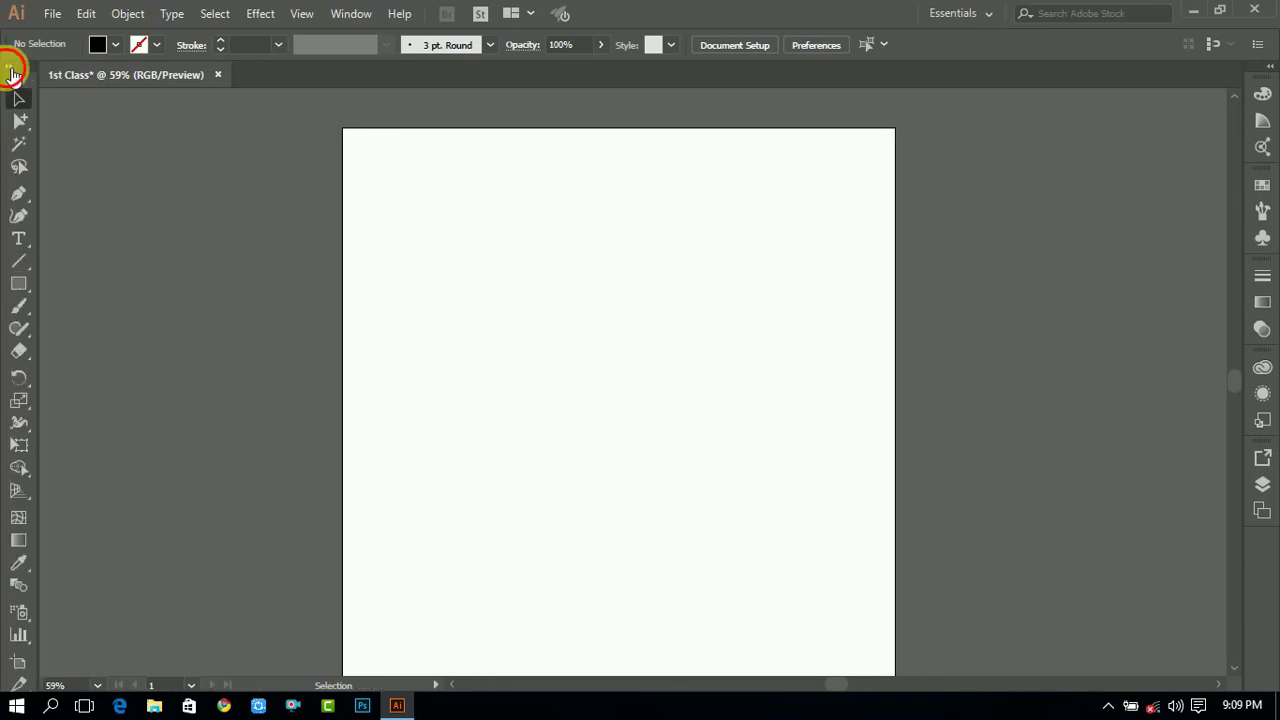
{"action": "left_click", "coordinate": [10, 68]}
{"action": "left_click_drag", "start_coordinate": [13, 72], "coordinate": [137, 186]}
{"action": "left_click", "coordinate": [180, 181]}
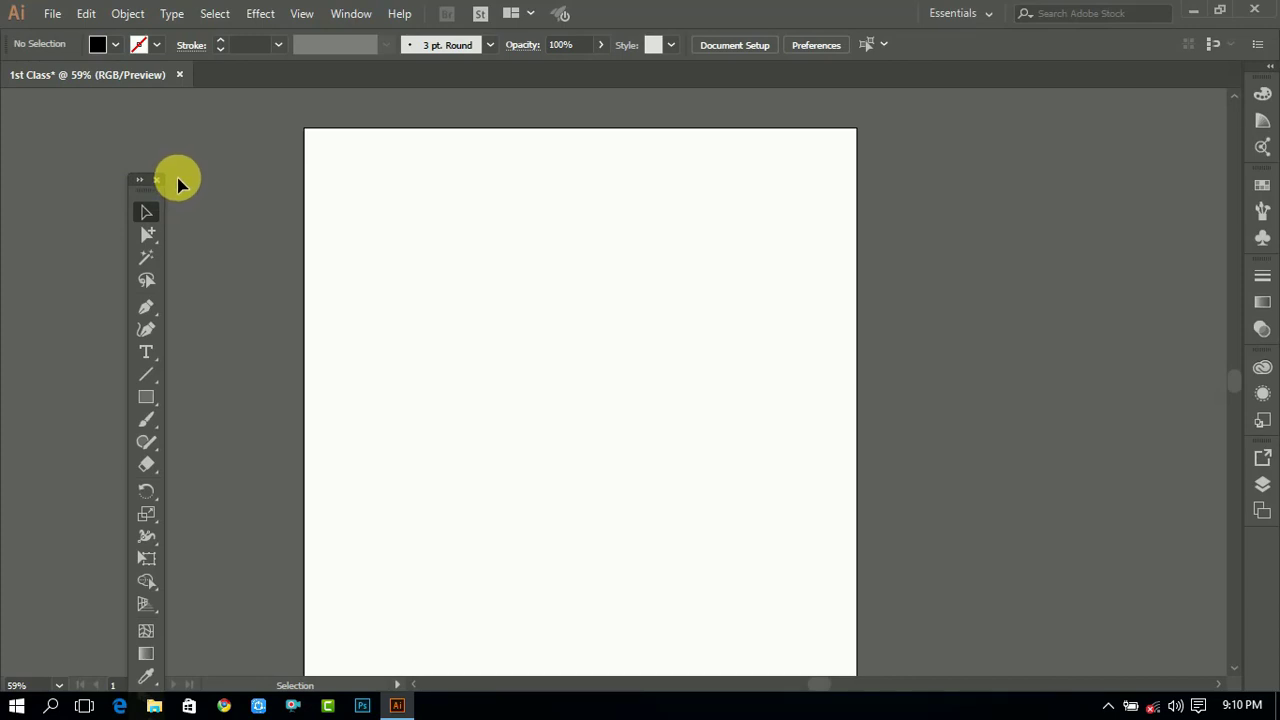
{"action": "left_click", "coordinate": [139, 180]}
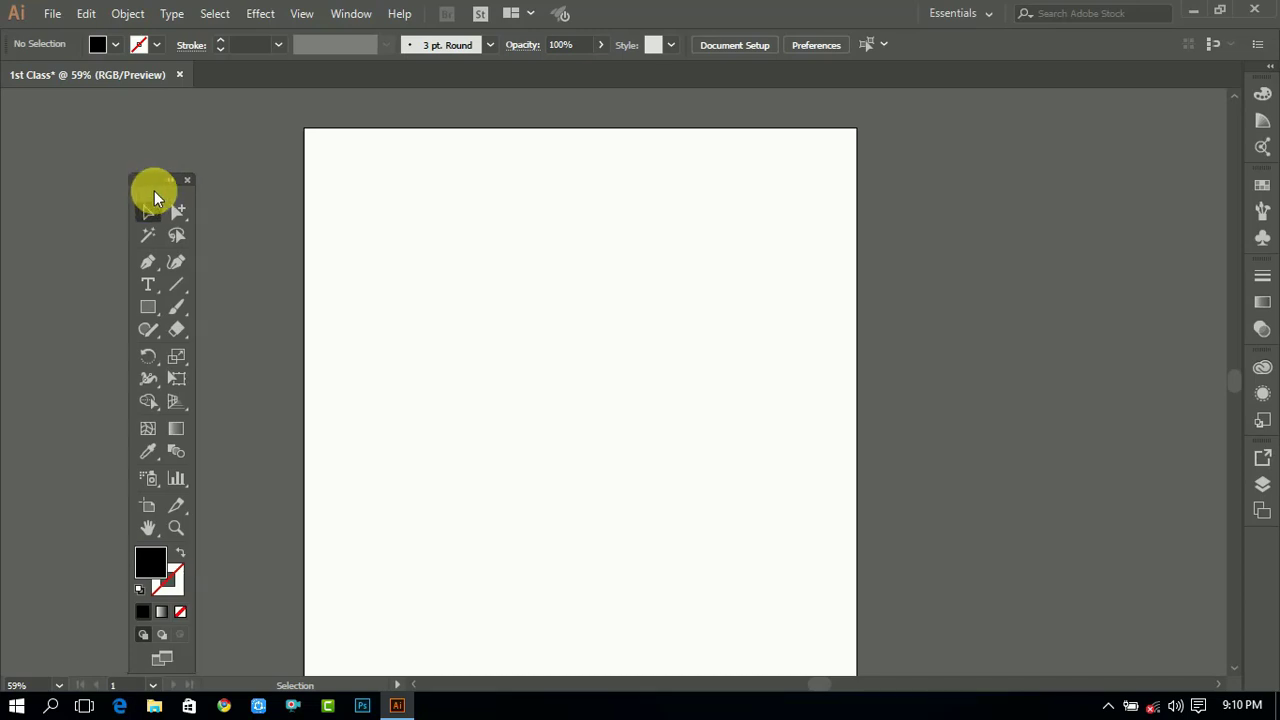
{"action": "left_click_drag", "start_coordinate": [151, 191], "coordinate": [250, 164]}
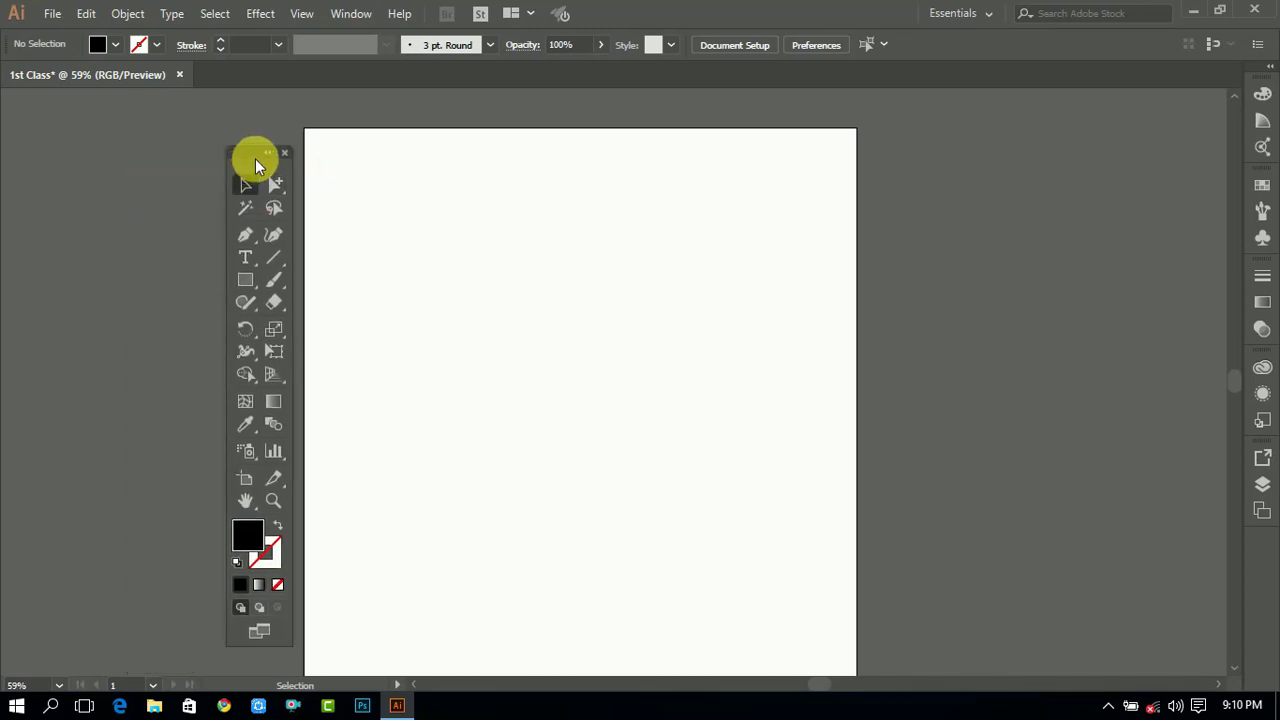
{"action": "left_click", "coordinate": [240, 158]}
{"action": "left_click_drag", "start_coordinate": [240, 158], "coordinate": [8, 84]}
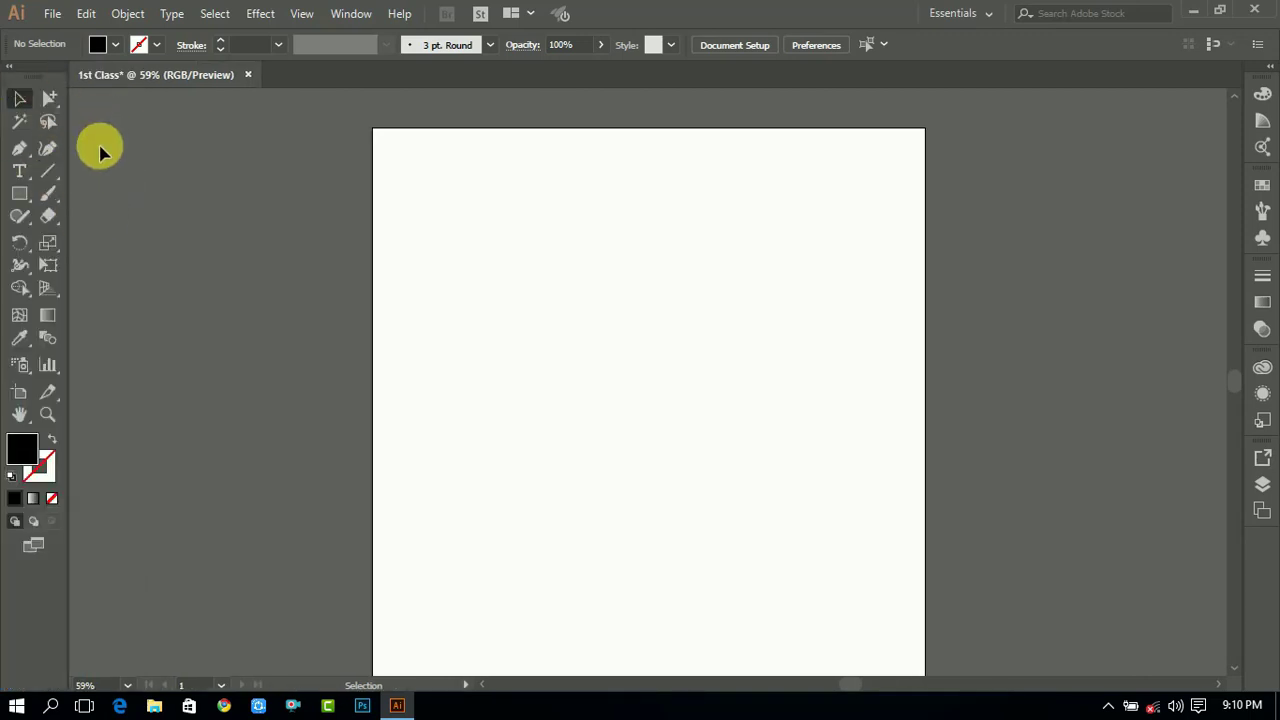
{"action": "left_click", "coordinate": [48, 100]}
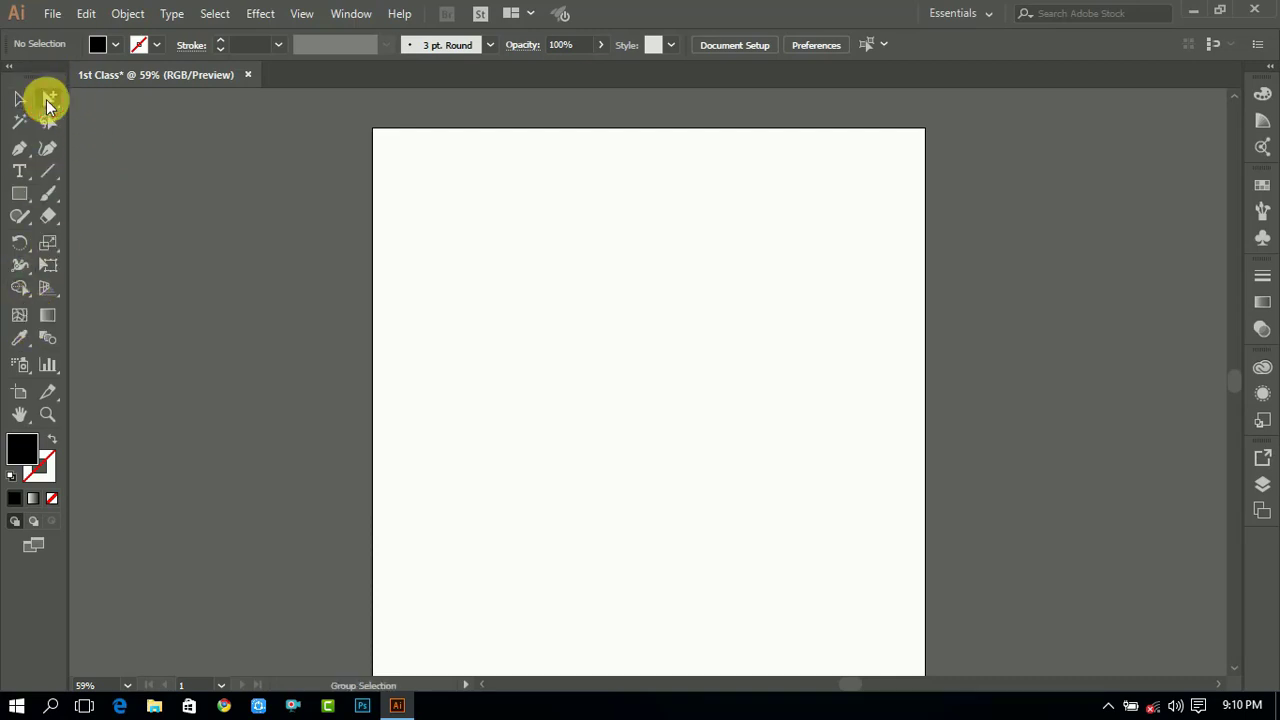
{"action": "left_click", "coordinate": [20, 122]}
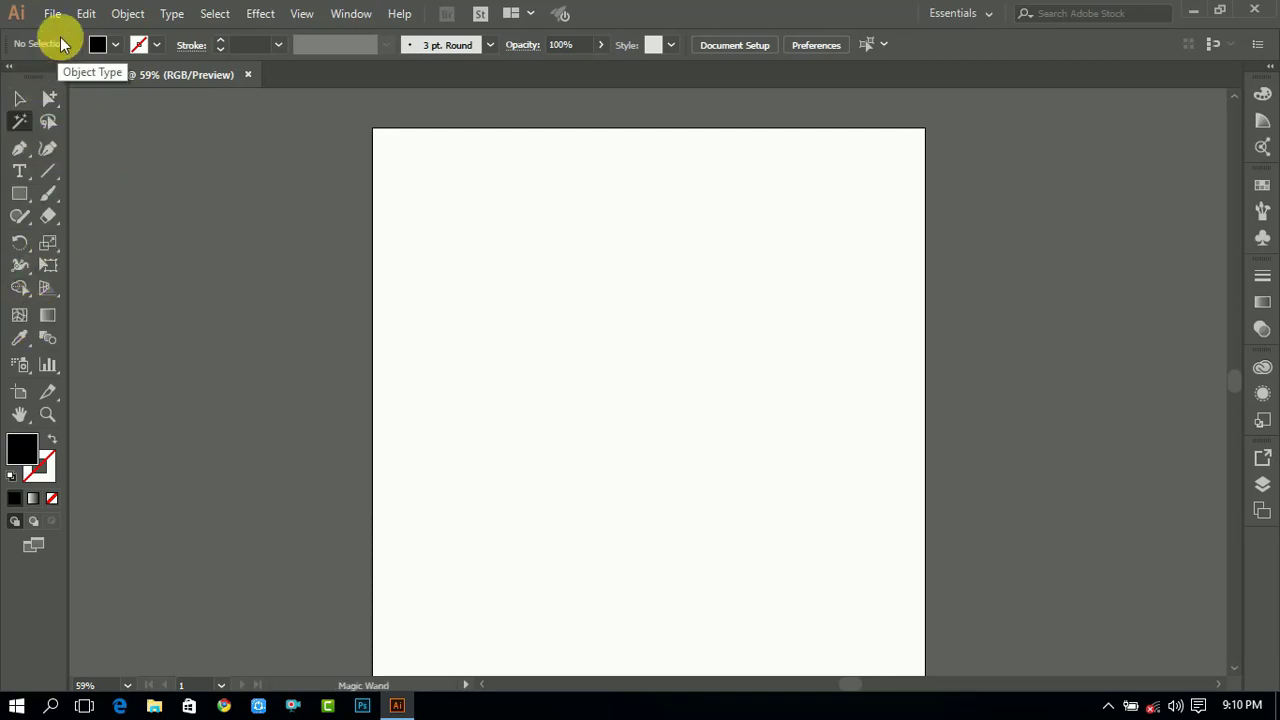
{"action": "left_click", "coordinate": [22, 97]}
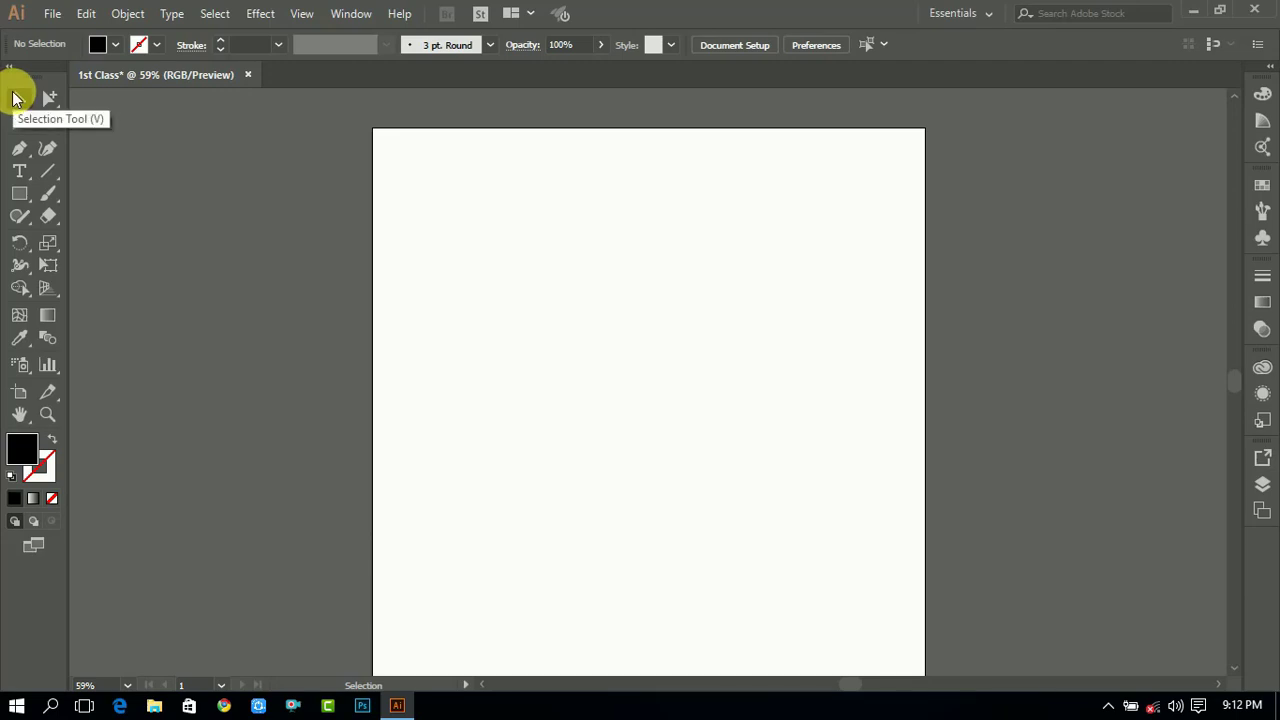
- Draw a black rectangle on the artboard's left edge and move it to the upper middle
{"action": "left_click", "coordinate": [20, 194]}
{"action": "left_click_drag", "start_coordinate": [326, 272], "coordinate": [540, 452]}
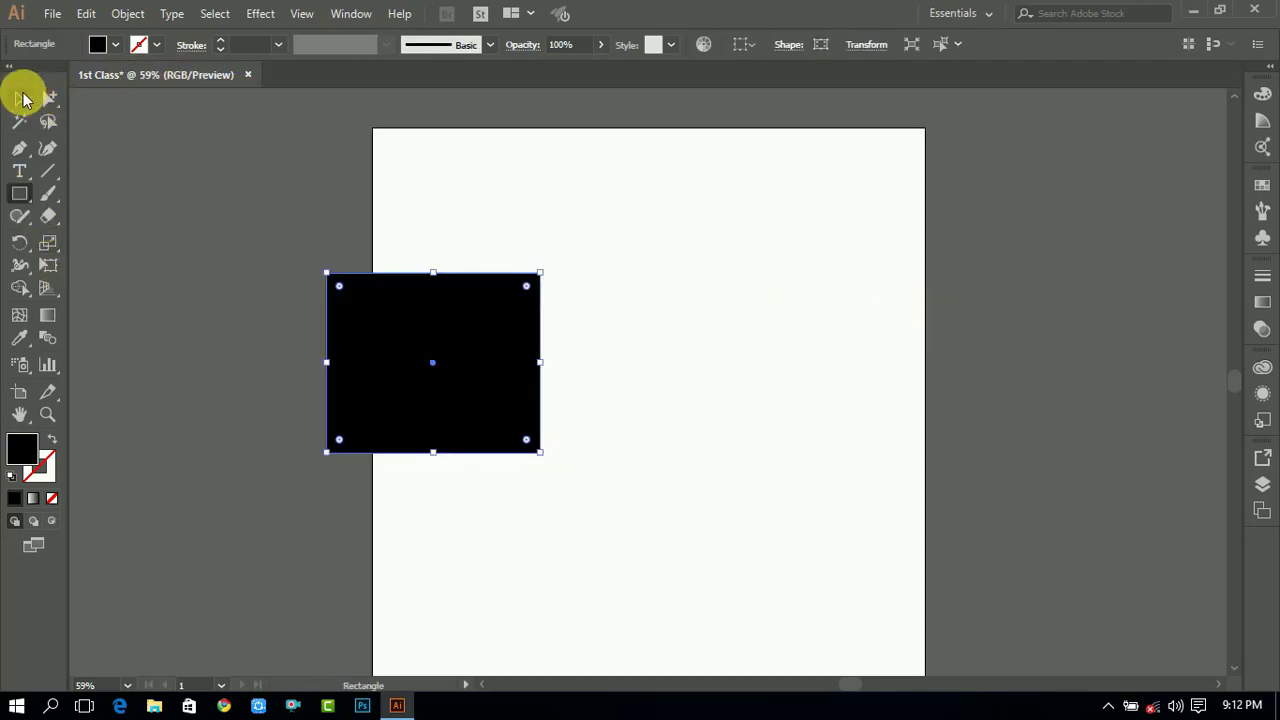
{"action": "left_click", "coordinate": [24, 98]}
{"action": "left_click", "coordinate": [651, 271]}
{"action": "left_click_drag", "start_coordinate": [475, 338], "coordinate": [749, 286]}
{"action": "left_click_drag", "start_coordinate": [717, 337], "coordinate": [650, 290]}
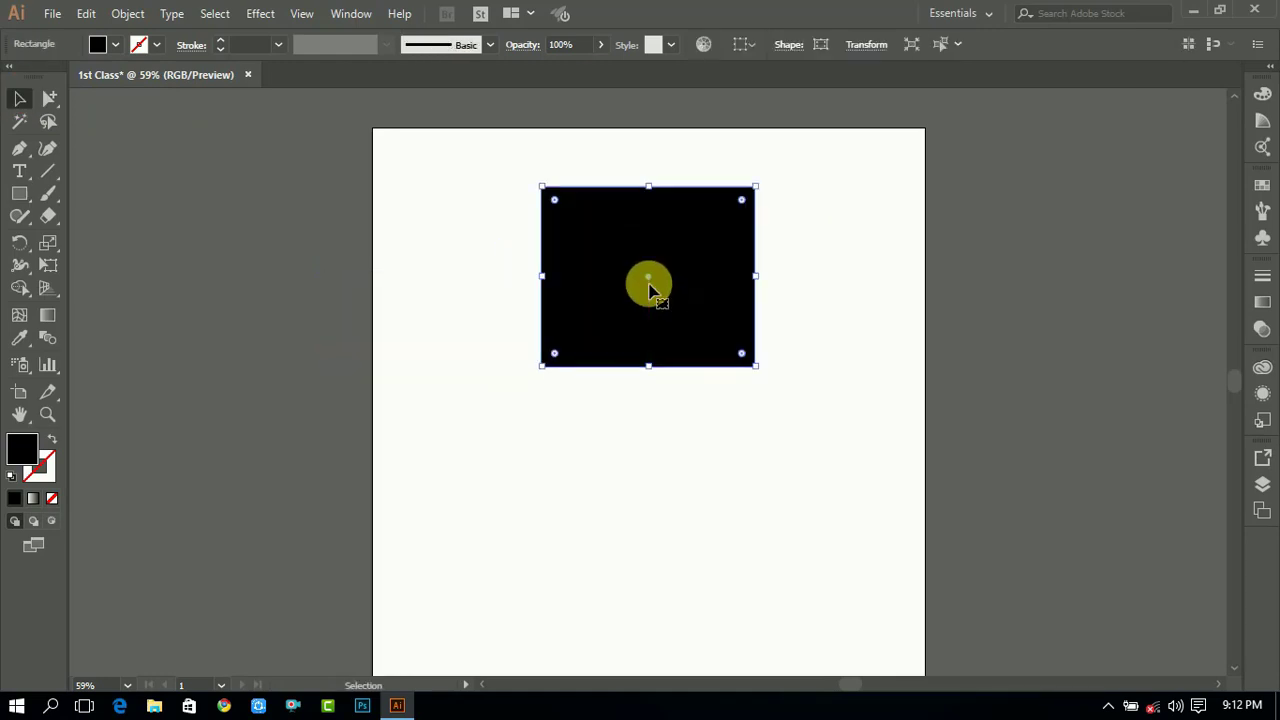
- Draw a second rectangle over the first one's lower part and move it to the left
{"action": "left_click", "coordinate": [20, 197]}
{"action": "left_click_drag", "start_coordinate": [720, 319], "coordinate": [541, 394]}
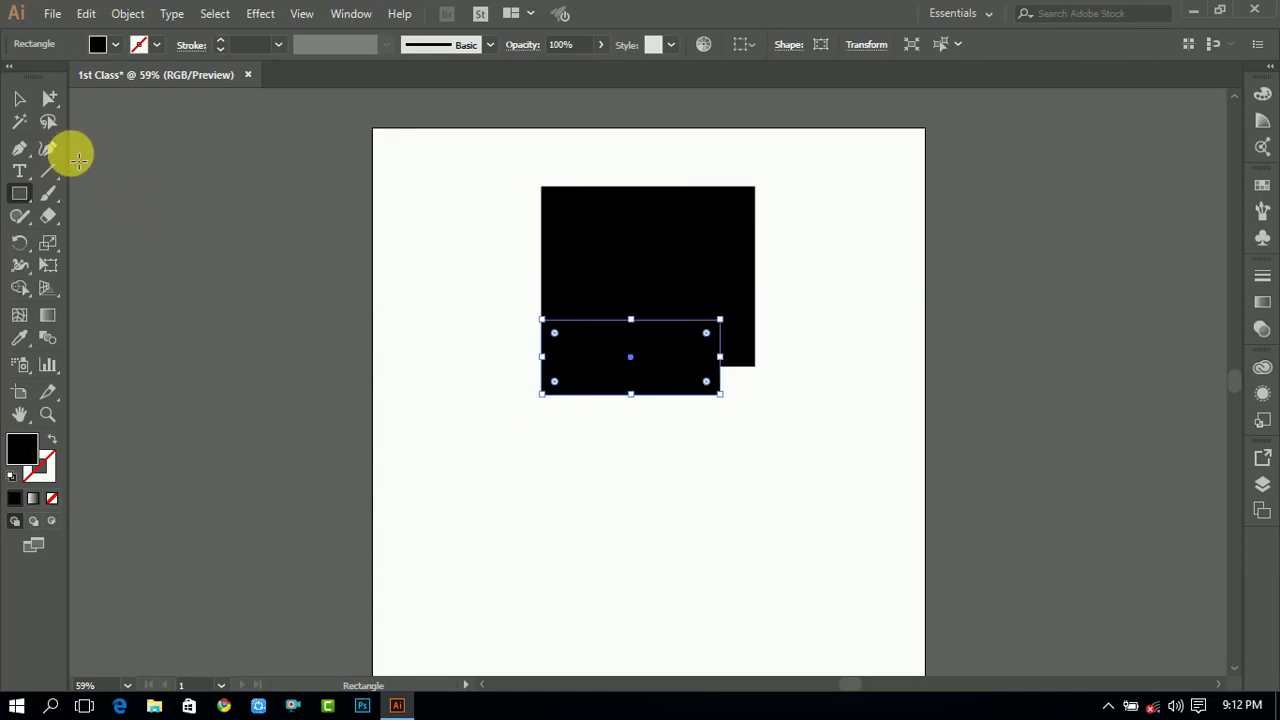
{"action": "left_click", "coordinate": [20, 98]}
{"action": "left_click_drag", "start_coordinate": [643, 372], "coordinate": [474, 382]}
{"action": "left_click", "coordinate": [711, 411]}
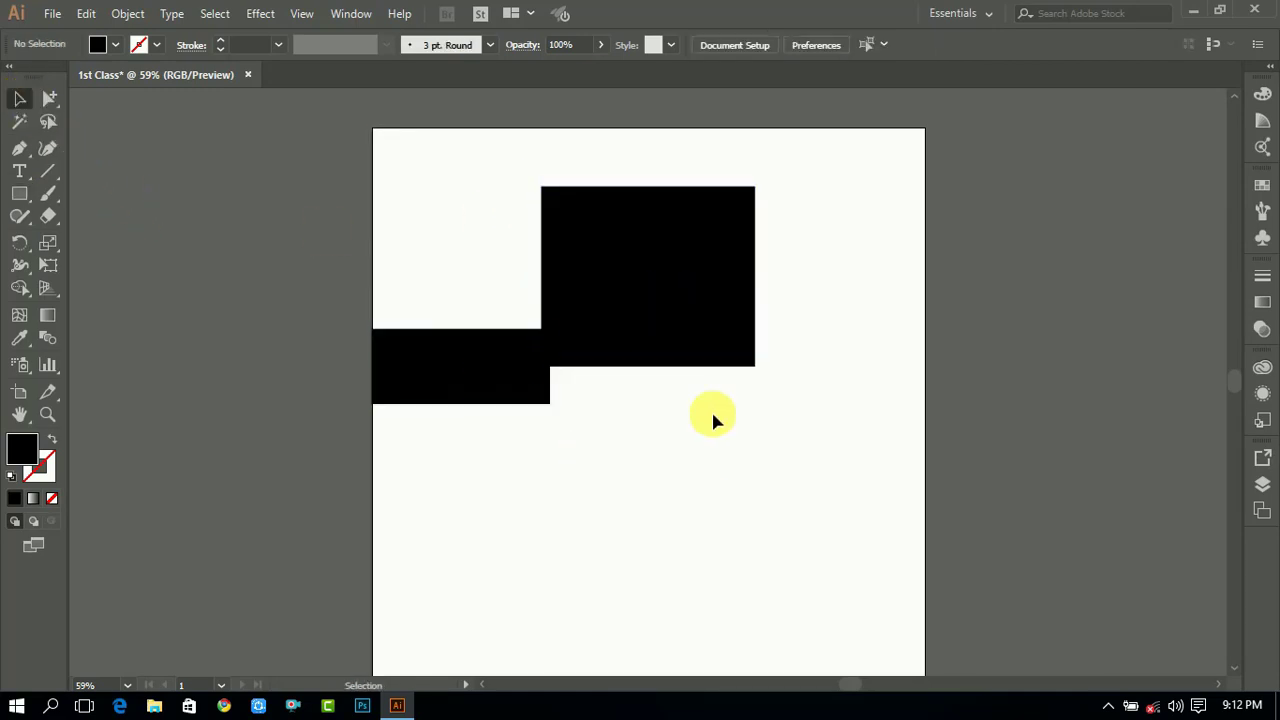
- Rearrange the two rectangles side by side near the artboard's top
{"action": "left_click_drag", "start_coordinate": [680, 315], "coordinate": [760, 273]}
{"action": "left_click", "coordinate": [838, 391]}
{"action": "left_click_drag", "start_coordinate": [538, 397], "coordinate": [605, 317]}
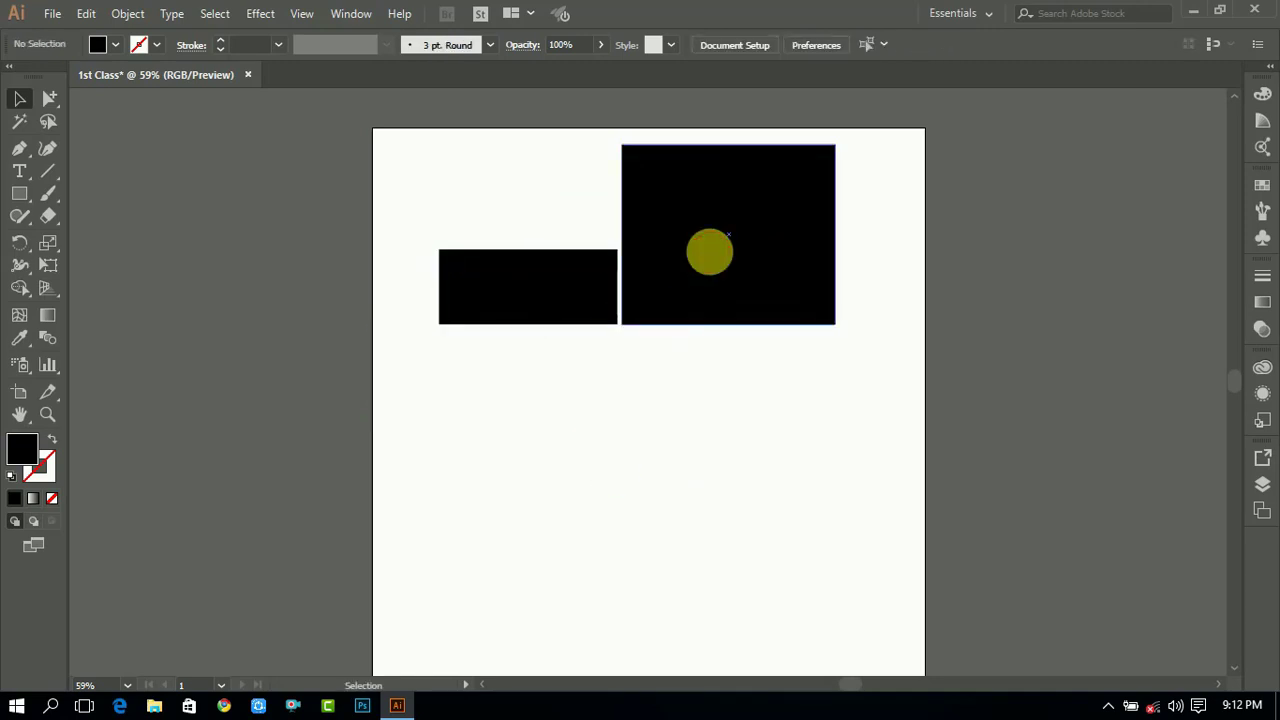
- Select both rectangles and delete them
{"action": "double_click", "coordinate": [709, 251]}
{"action": "left_click", "coordinate": [750, 410]}
{"action": "double_click", "coordinate": [749, 408]}
{"action": "left_click_drag", "start_coordinate": [569, 400], "coordinate": [838, 212]}
{"action": "key", "text": "Delete"}
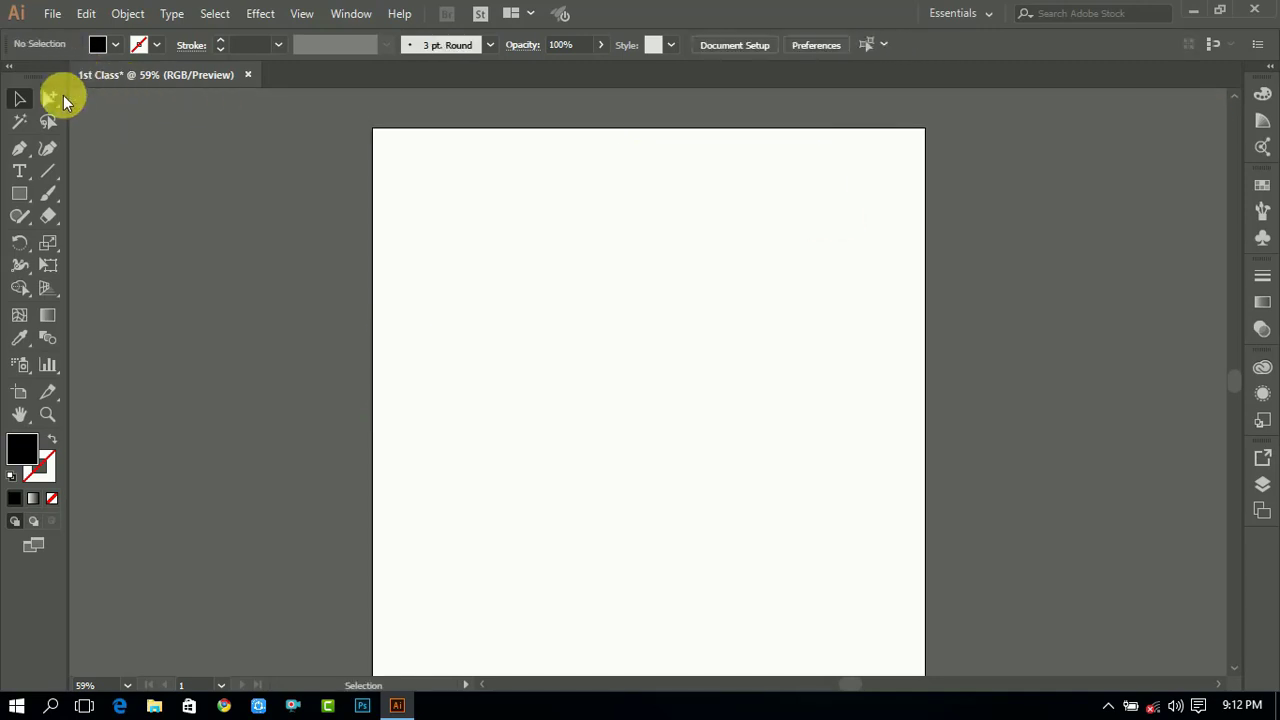
- Open the selection tools' flyout to view the Direct Selection and Group Selection tools
{"action": "left_click_drag", "start_coordinate": [49, 105], "coordinate": [100, 102]}
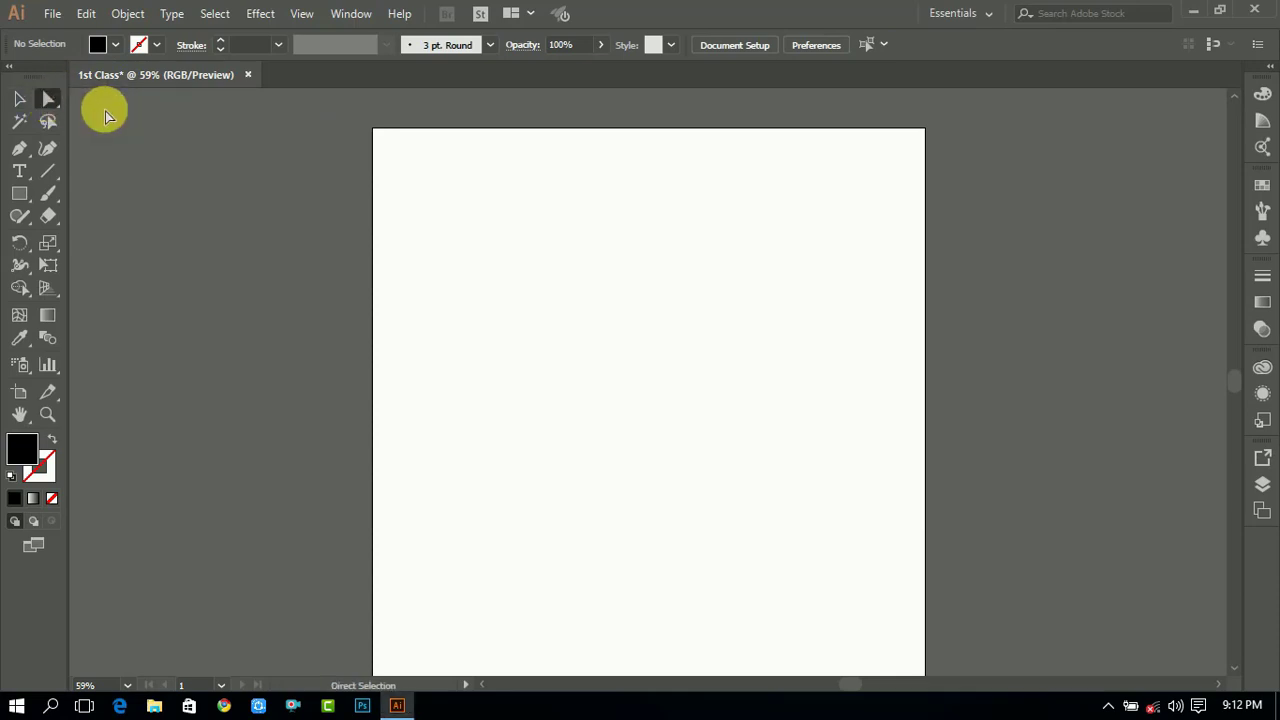
{"action": "left_click", "coordinate": [47, 95]}
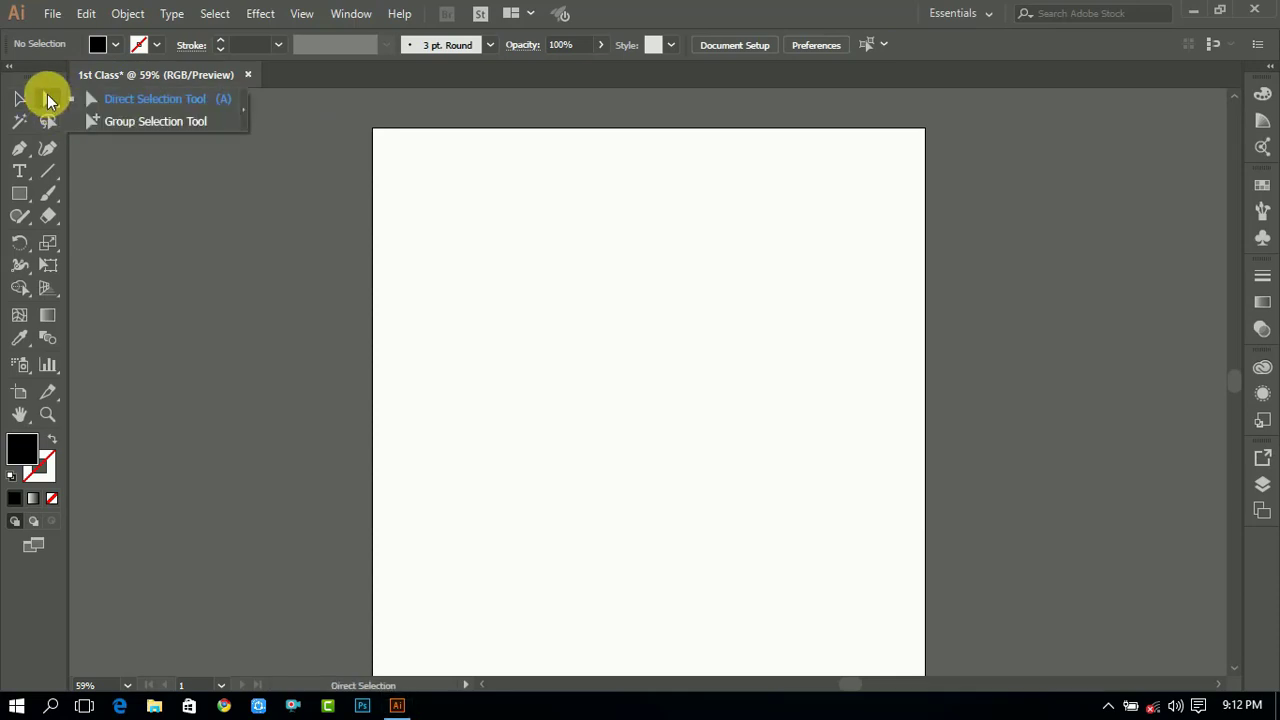
{"action": "left_click", "coordinate": [47, 101]}
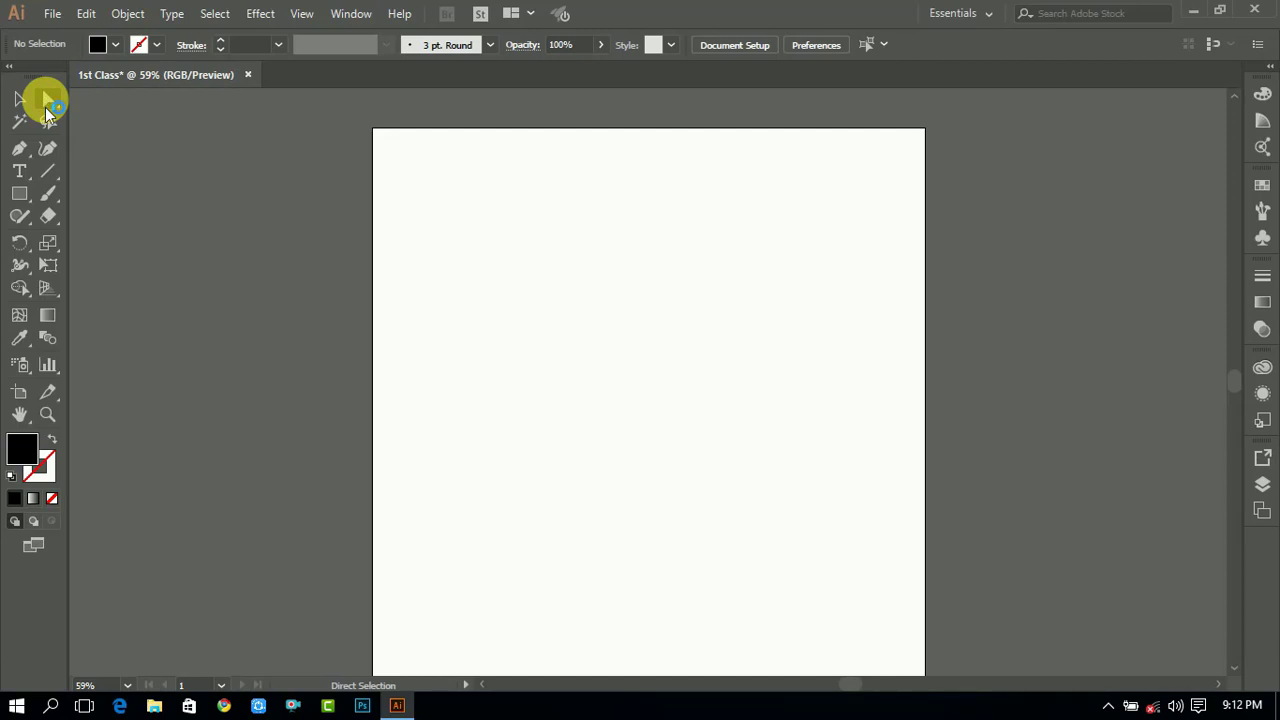
{"action": "left_click_drag", "start_coordinate": [47, 105], "coordinate": [143, 106]}
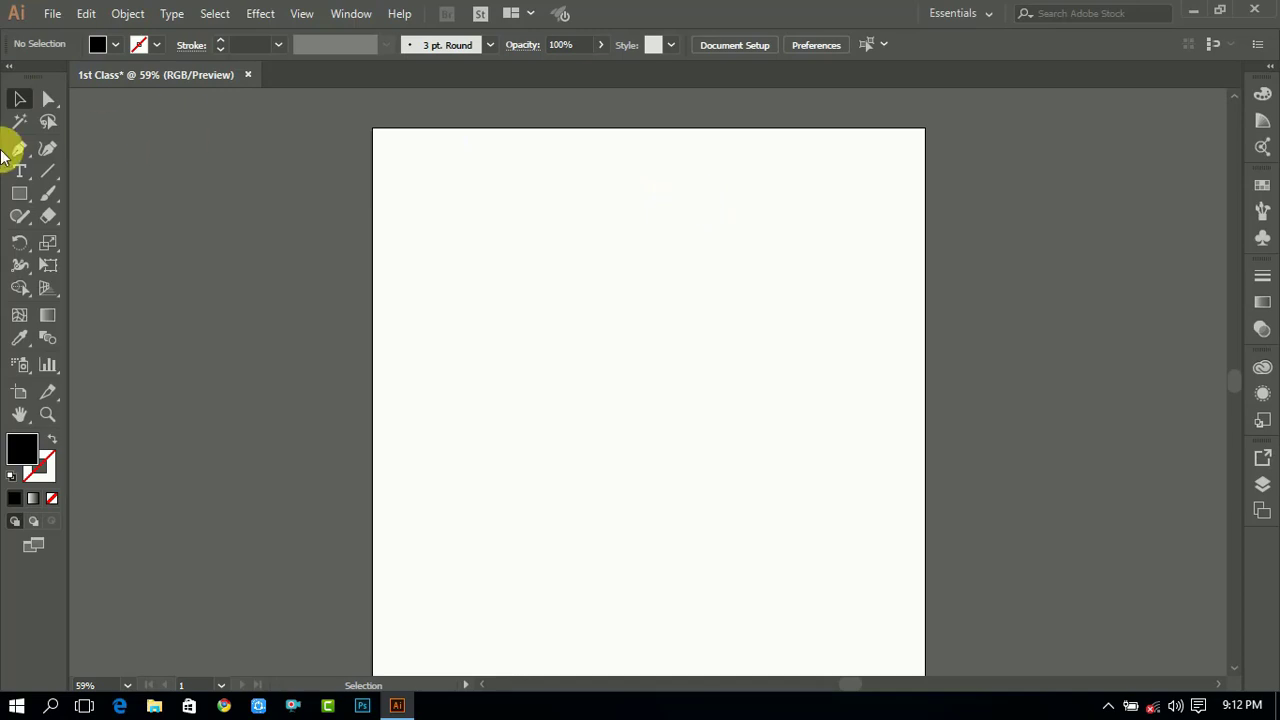
- Draw a small black rectangle near the artboard's upper-left corner
{"action": "left_click", "coordinate": [19, 193]}
{"action": "left_click_drag", "start_coordinate": [465, 216], "coordinate": [509, 284]}
{"action": "left_click", "coordinate": [20, 99]}
{"action": "left_click", "coordinate": [562, 362]}
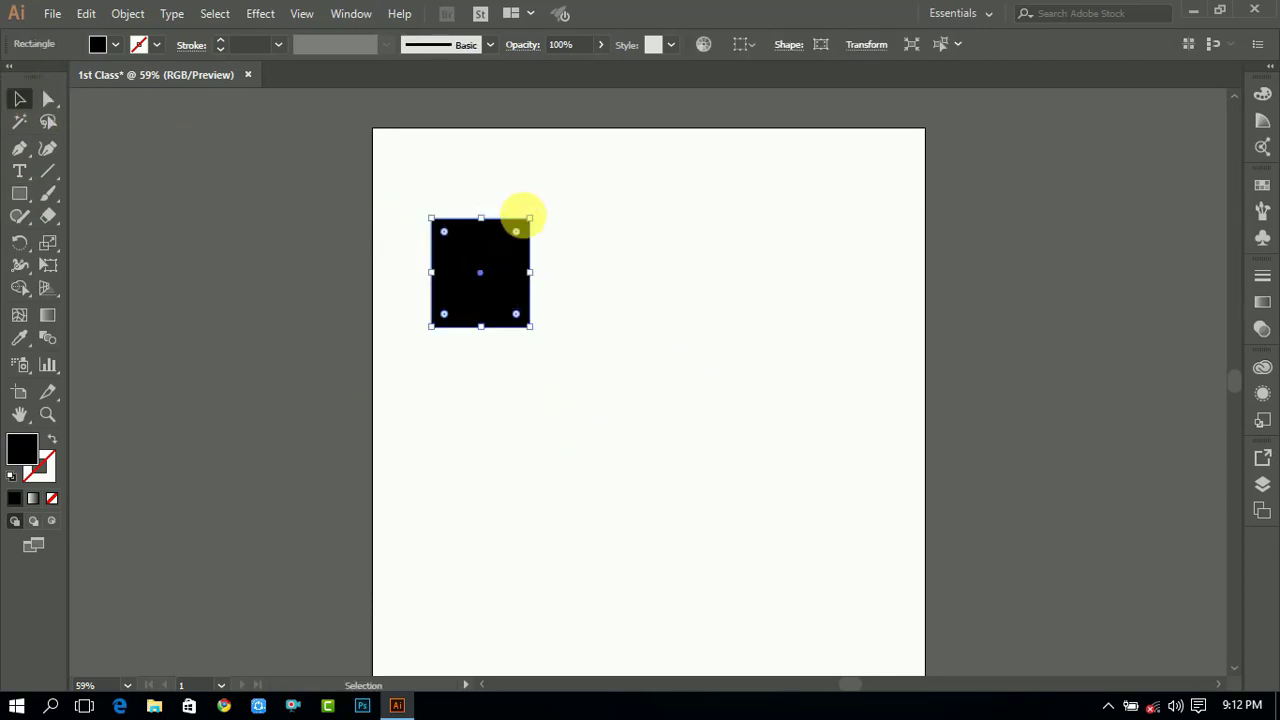
- Widen the rectangle from its top-right corner and nudge it slightly left
{"action": "left_click_drag", "start_coordinate": [539, 228], "coordinate": [641, 189]}
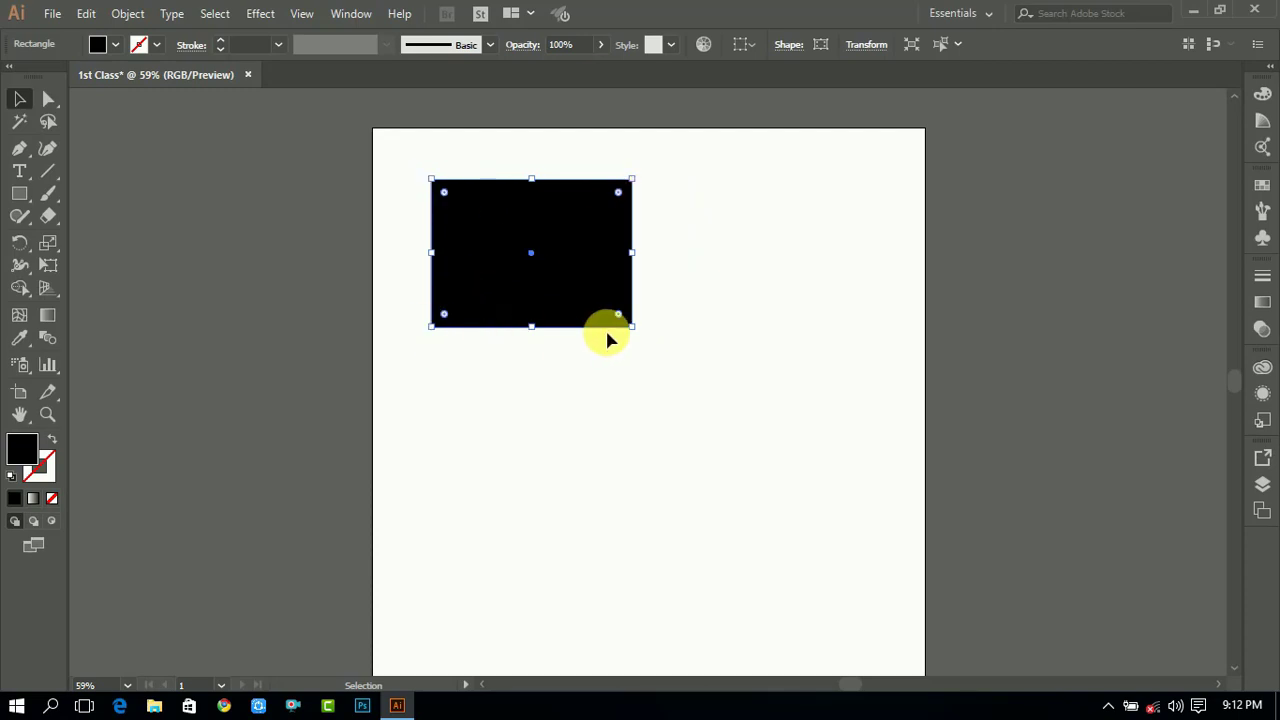
{"action": "left_click", "coordinate": [481, 334]}
{"action": "left_click_drag", "start_coordinate": [549, 291], "coordinate": [519, 291]}
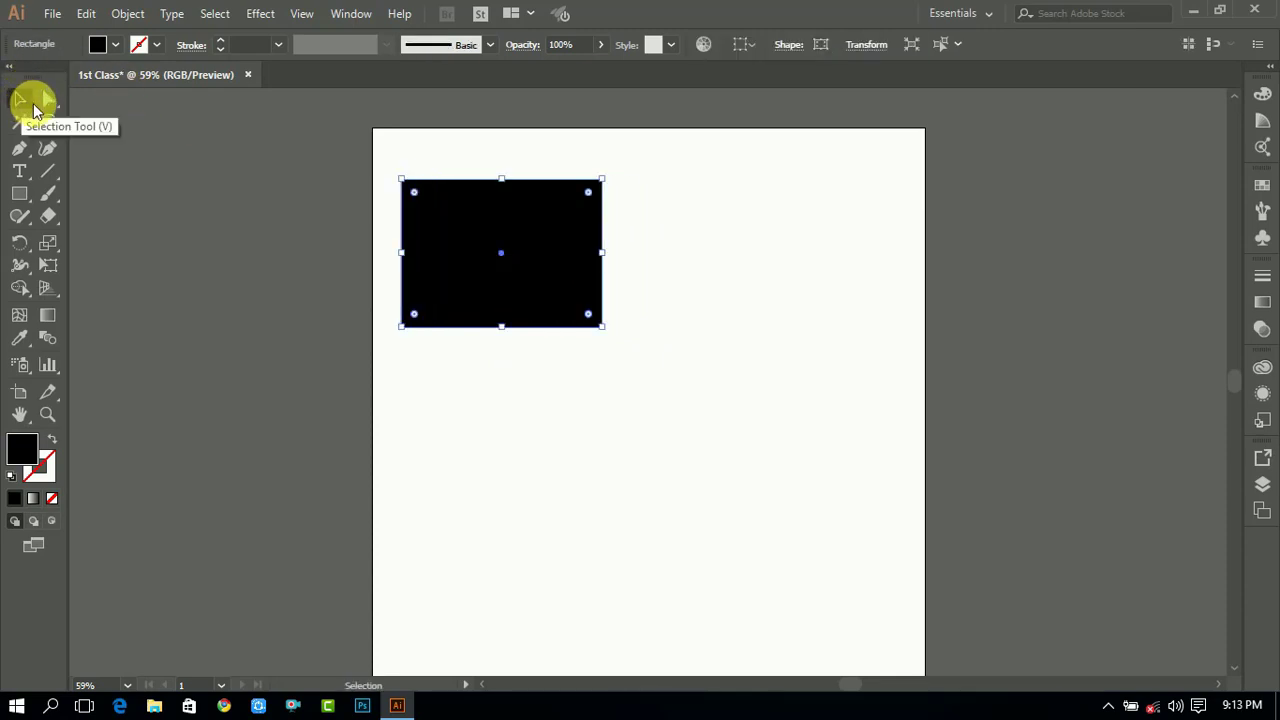
- Move the rectangle's bottom-left anchor inward with the Direct Selection tool to slant its left side
{"action": "left_click_drag", "start_coordinate": [42, 97], "coordinate": [97, 104]}
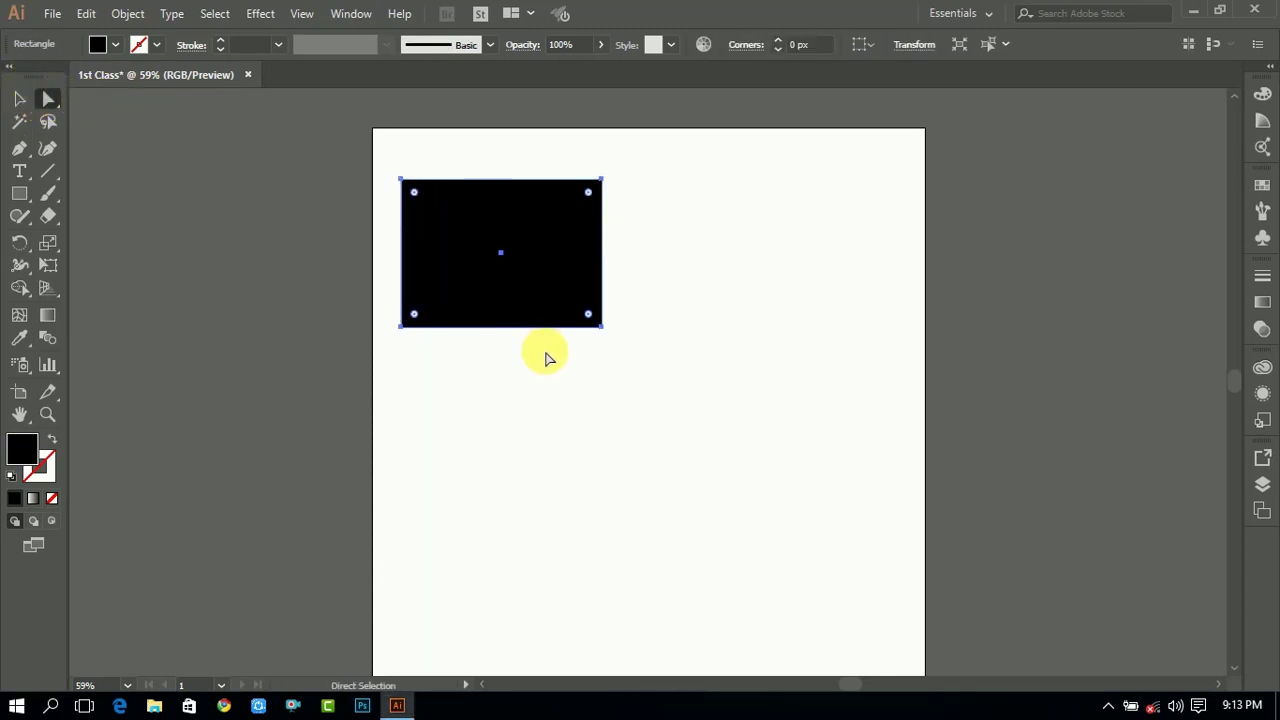
{"action": "left_click", "coordinate": [400, 327]}
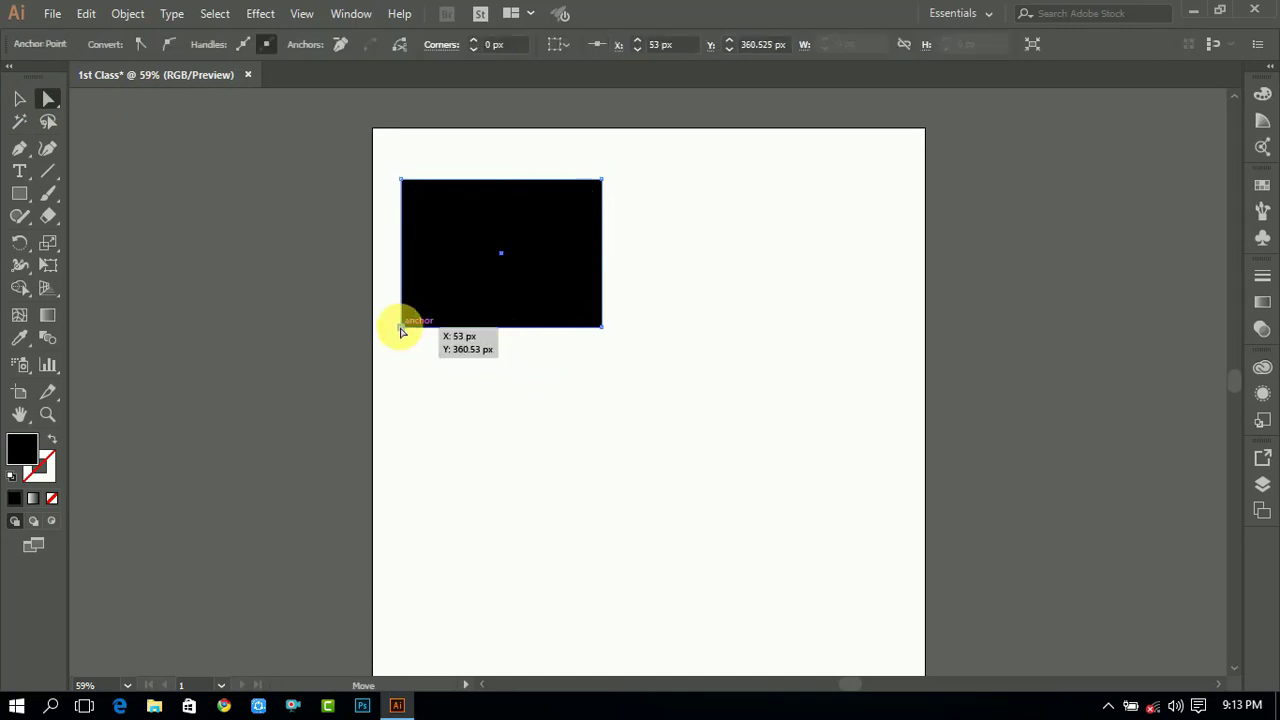
{"action": "left_click_drag", "start_coordinate": [400, 327], "coordinate": [457, 328]}
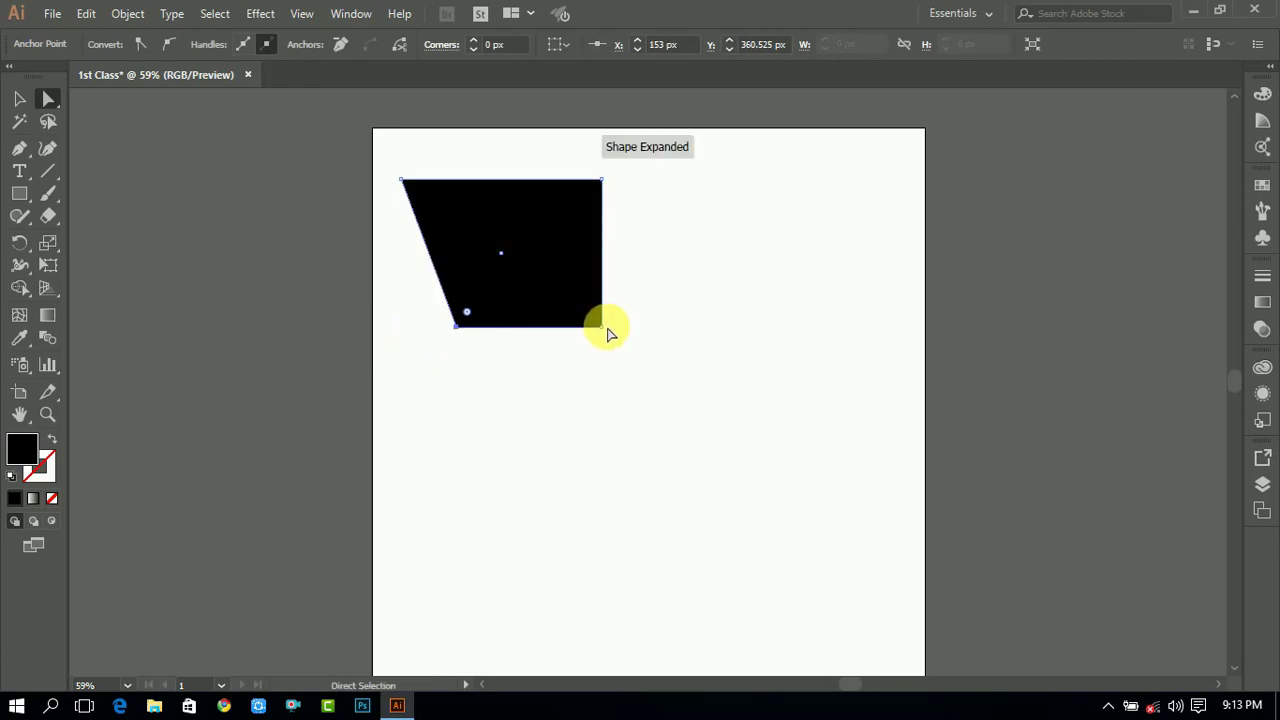
- Move the bottom-right anchor inward so the shape becomes a trapezoid
{"action": "left_click_drag", "start_coordinate": [602, 327], "coordinate": [522, 330]}
{"action": "left_click", "coordinate": [600, 209]}
{"action": "left_click", "coordinate": [603, 182]}
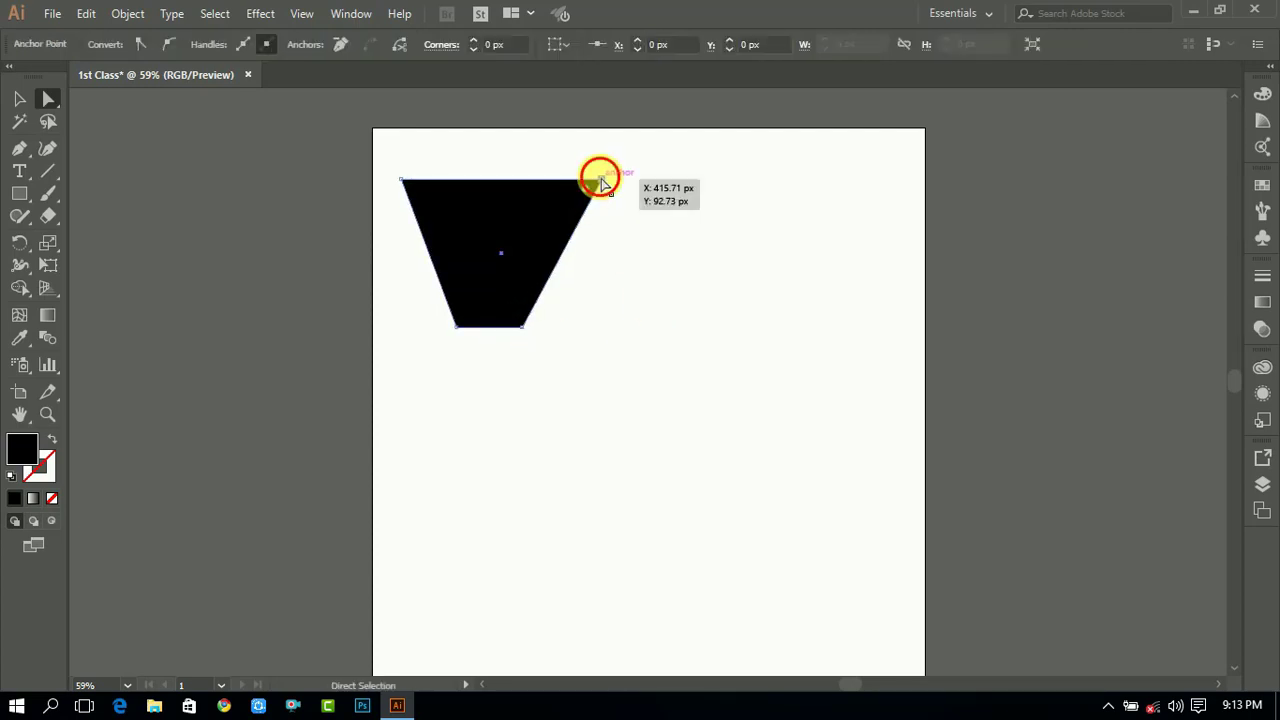
- Pull the top-right anchor outward and down, and shift the whole shape up and to the right
{"action": "left_click_drag", "start_coordinate": [603, 182], "coordinate": [623, 254]}
{"action": "left_click", "coordinate": [654, 271]}
{"action": "left_click_drag", "start_coordinate": [528, 263], "coordinate": [654, 234]}
{"action": "left_click", "coordinate": [677, 366]}
{"action": "left_click", "coordinate": [538, 152]}
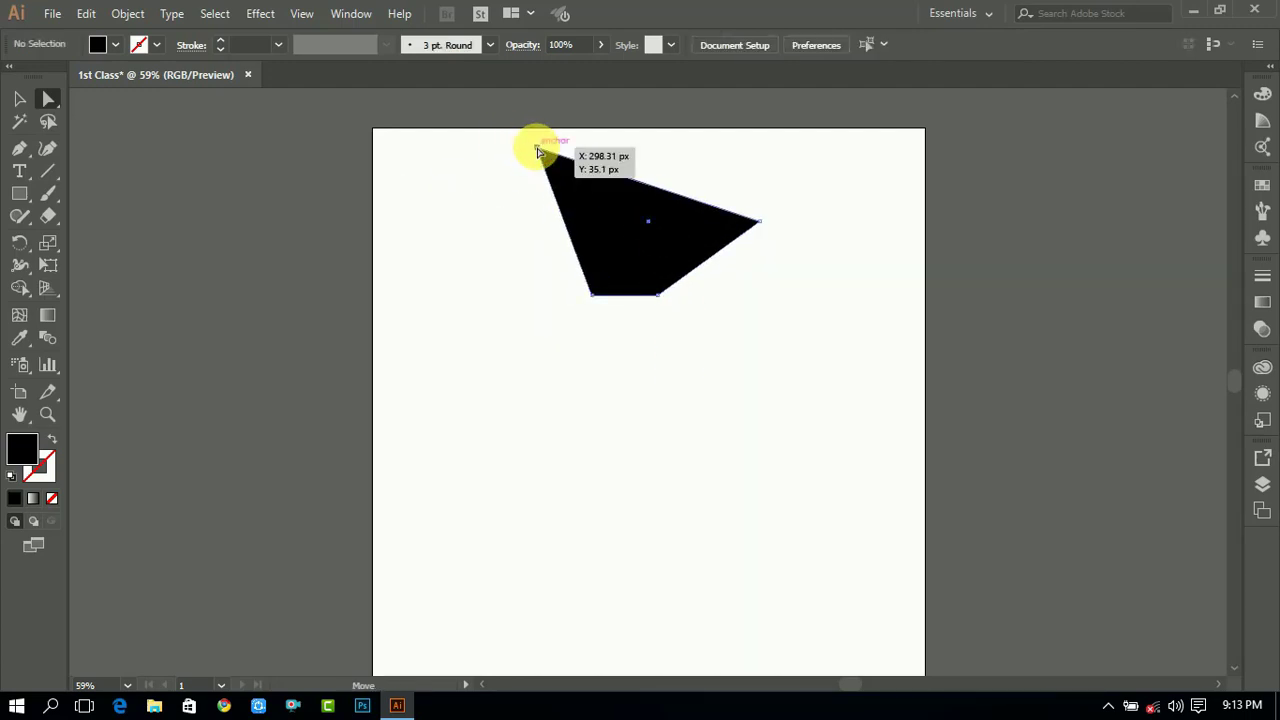
- Move the top-left anchor down and left and pull the right corner inward, turning the shape into a thin sliver
{"action": "left_click_drag", "start_coordinate": [538, 152], "coordinate": [476, 258]}
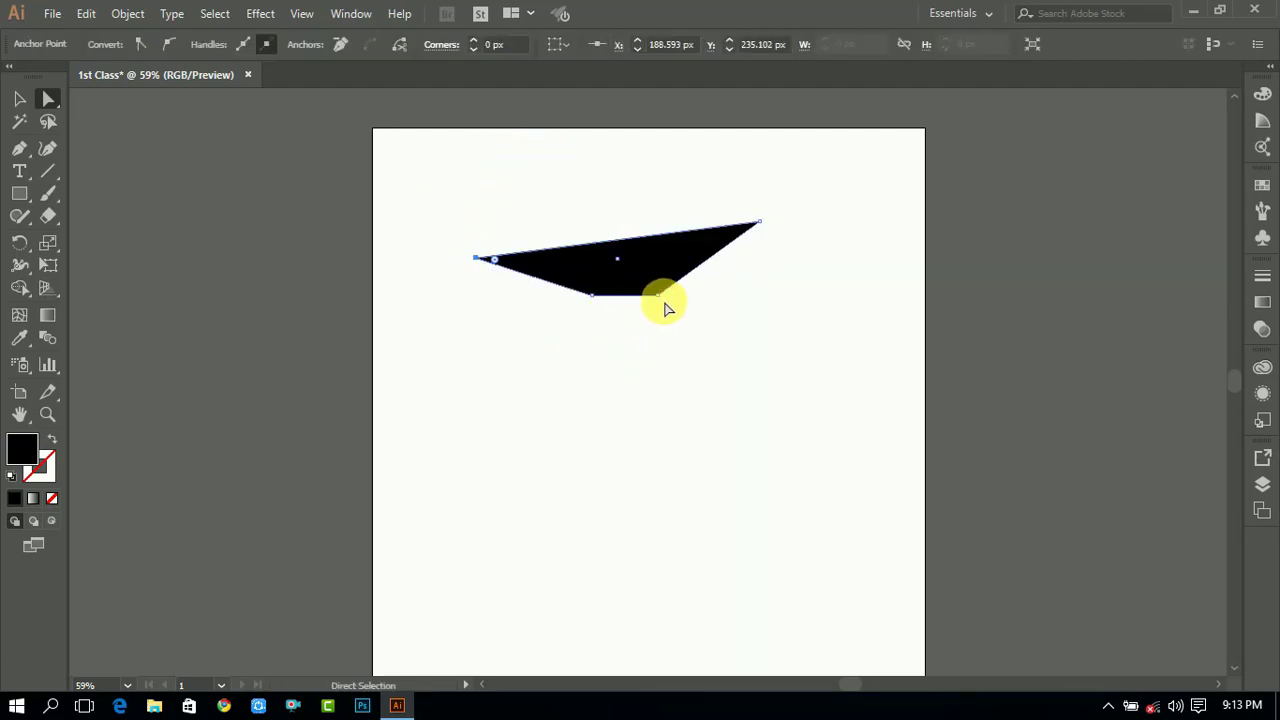
{"action": "left_click_drag", "start_coordinate": [663, 297], "coordinate": [619, 269]}
{"action": "left_click", "coordinate": [705, 294]}
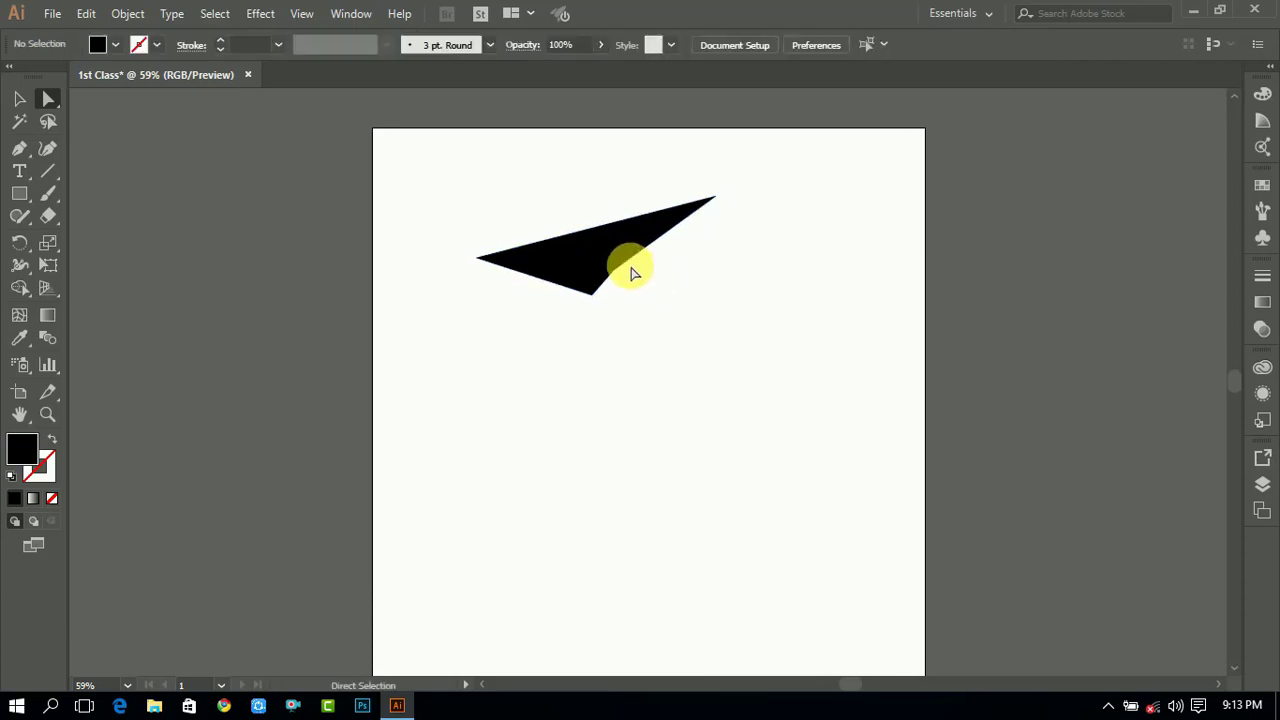
- Select the whole reshaped shape with the Selection tool and delete it
{"action": "left_click", "coordinate": [19, 98]}
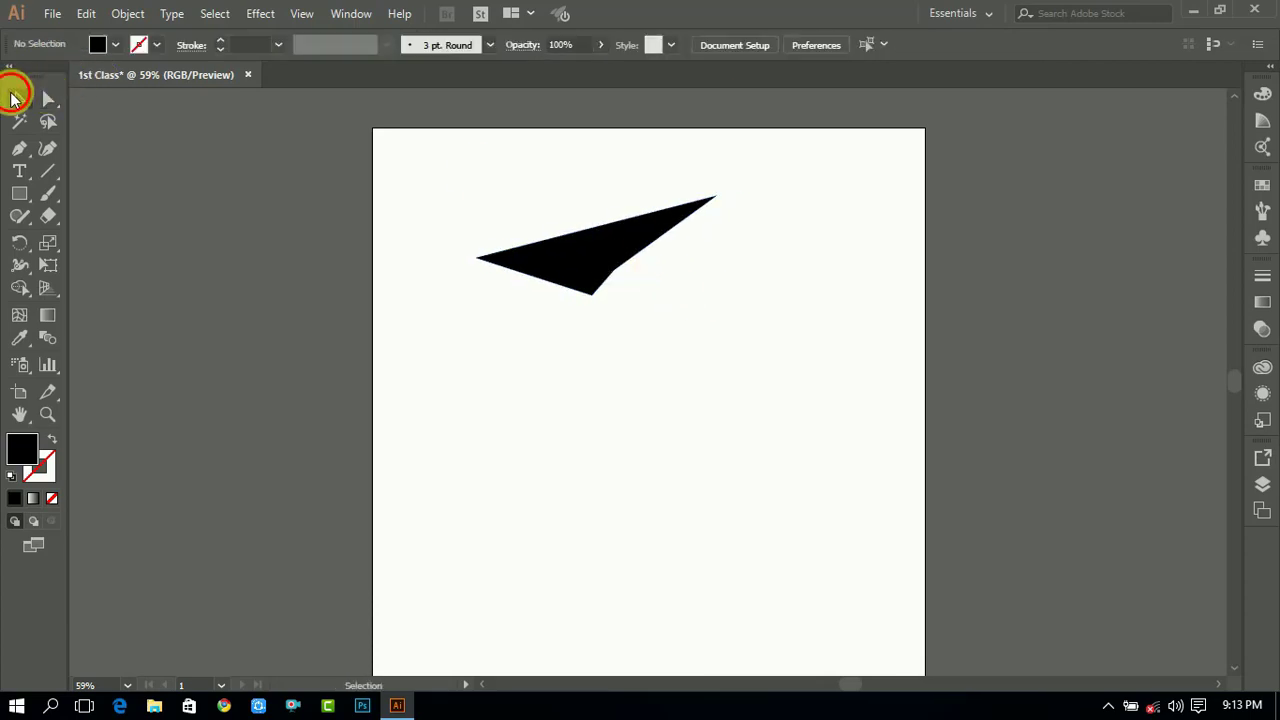
{"action": "left_click", "coordinate": [577, 251]}
{"action": "key", "text": "Delete"}
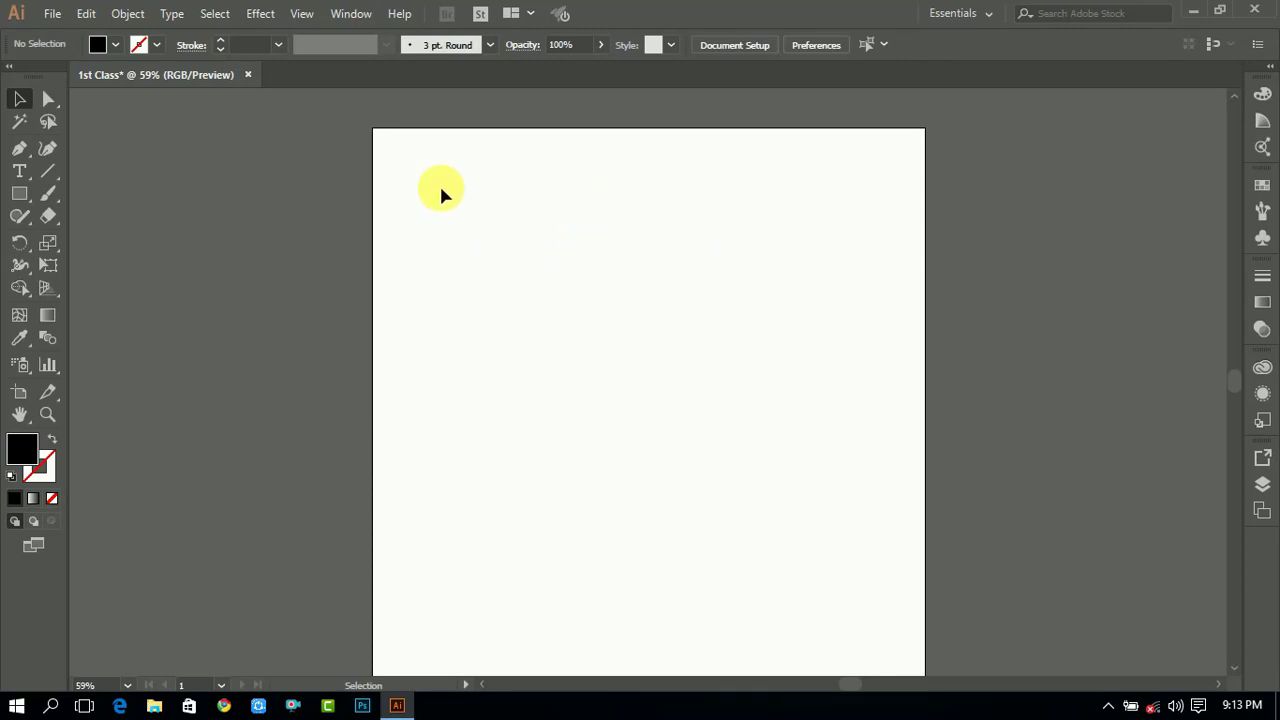
- Draw four rectangles: three in a row near the top of the artboard and one below the first
{"action": "left_click", "coordinate": [50, 101]}
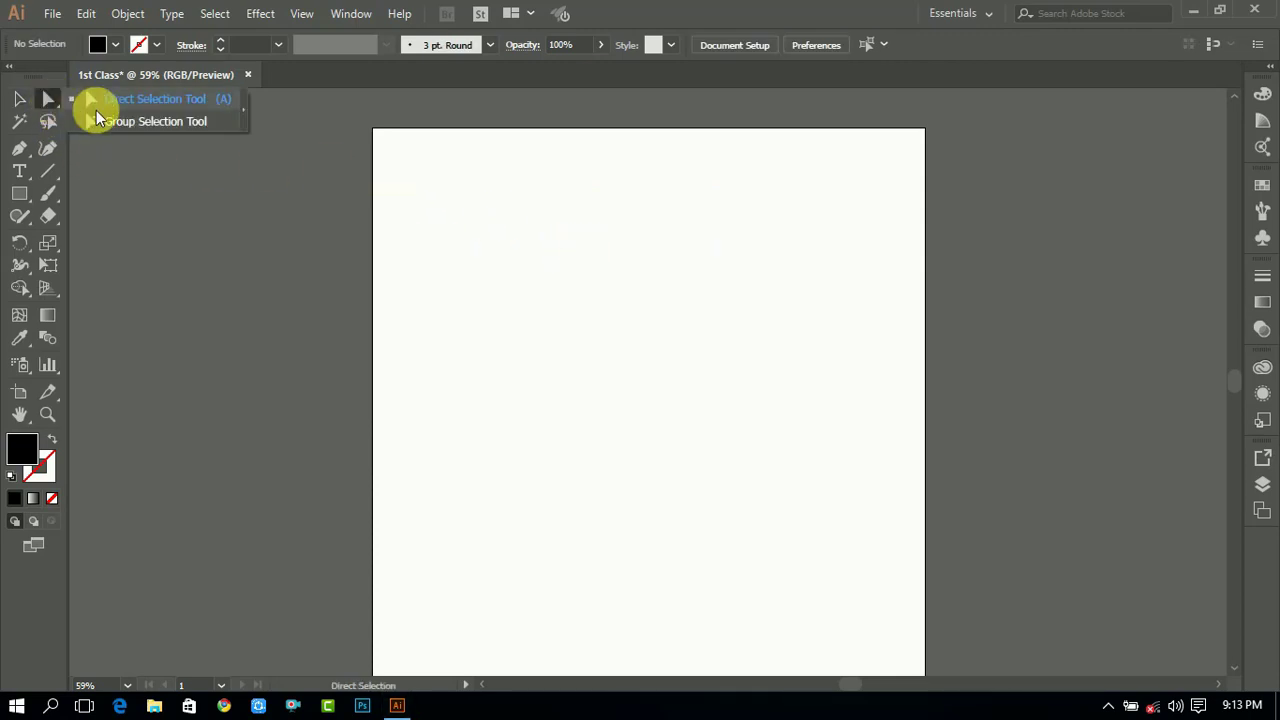
{"action": "left_click", "coordinate": [19, 98]}
{"action": "left_click", "coordinate": [19, 193]}
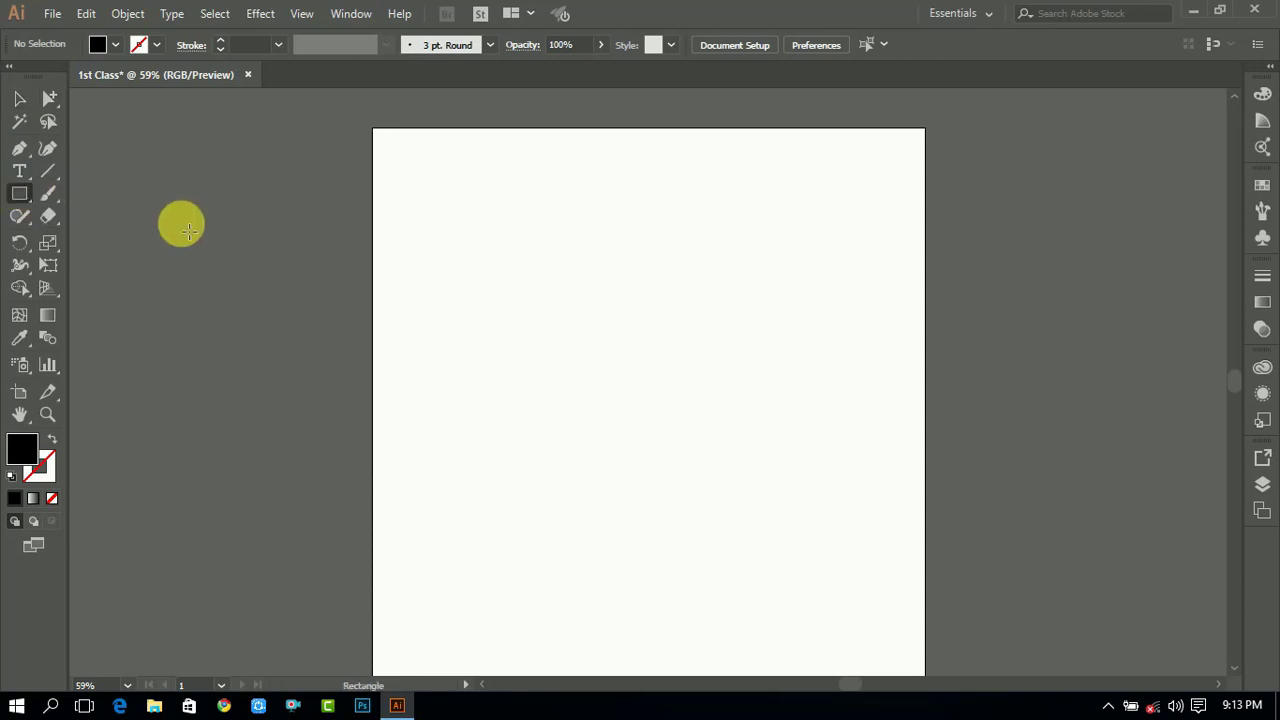
{"action": "left_click_drag", "start_coordinate": [425, 188], "coordinate": [512, 266]}
{"action": "left_click_drag", "start_coordinate": [574, 183], "coordinate": [658, 286]}
{"action": "left_click_drag", "start_coordinate": [712, 183], "coordinate": [795, 266]}
{"action": "left_click_drag", "start_coordinate": [418, 362], "coordinate": [522, 449]}
{"action": "left_click", "coordinate": [19, 97]}
{"action": "left_click", "coordinate": [776, 447]}
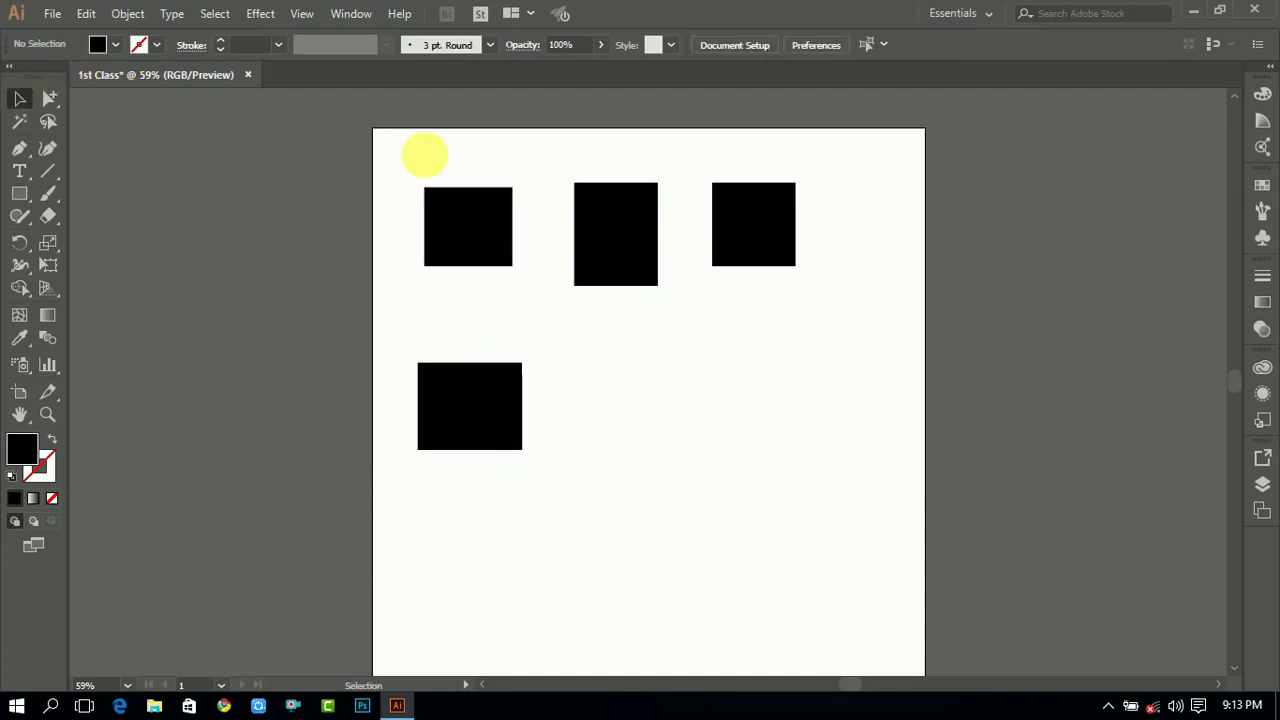
- Group the two left-hand rectangles and shift the group slightly to the left
{"action": "left_click_drag", "start_coordinate": [410, 137], "coordinate": [511, 416]}
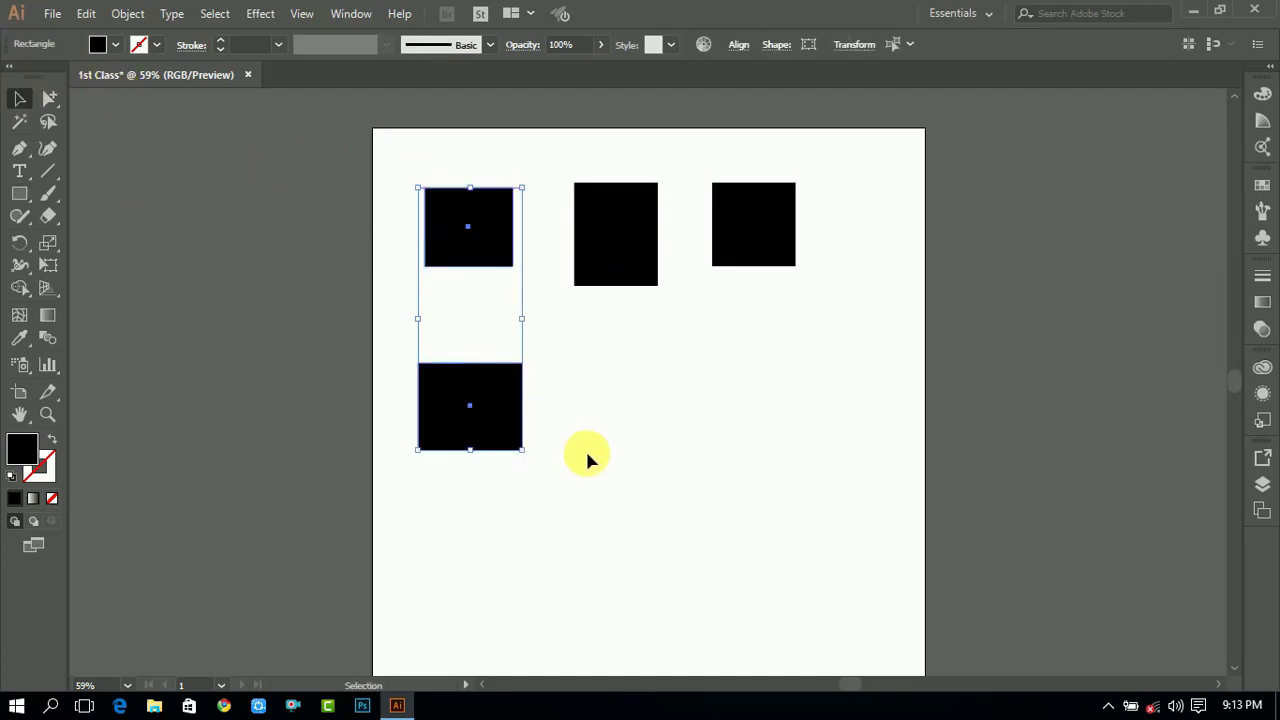
{"action": "key", "text": "a"}
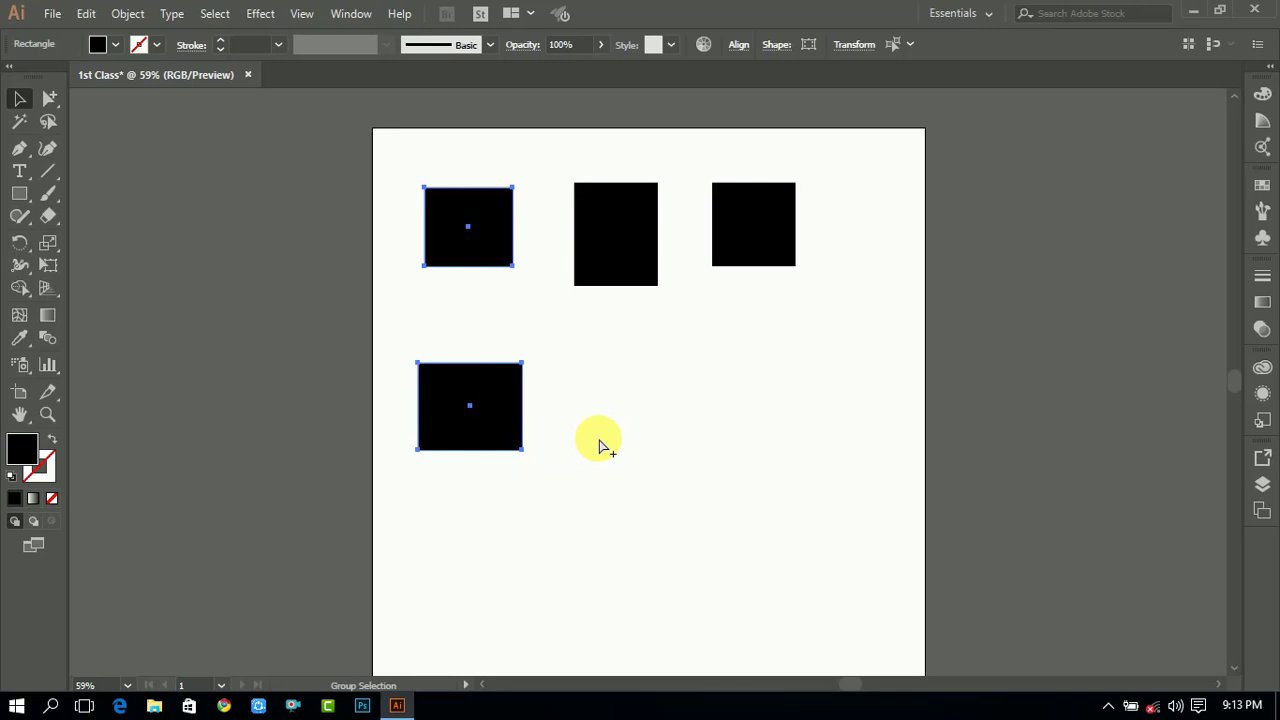
{"action": "key", "text": "ctrl+g"}
{"action": "left_click", "coordinate": [647, 434]}
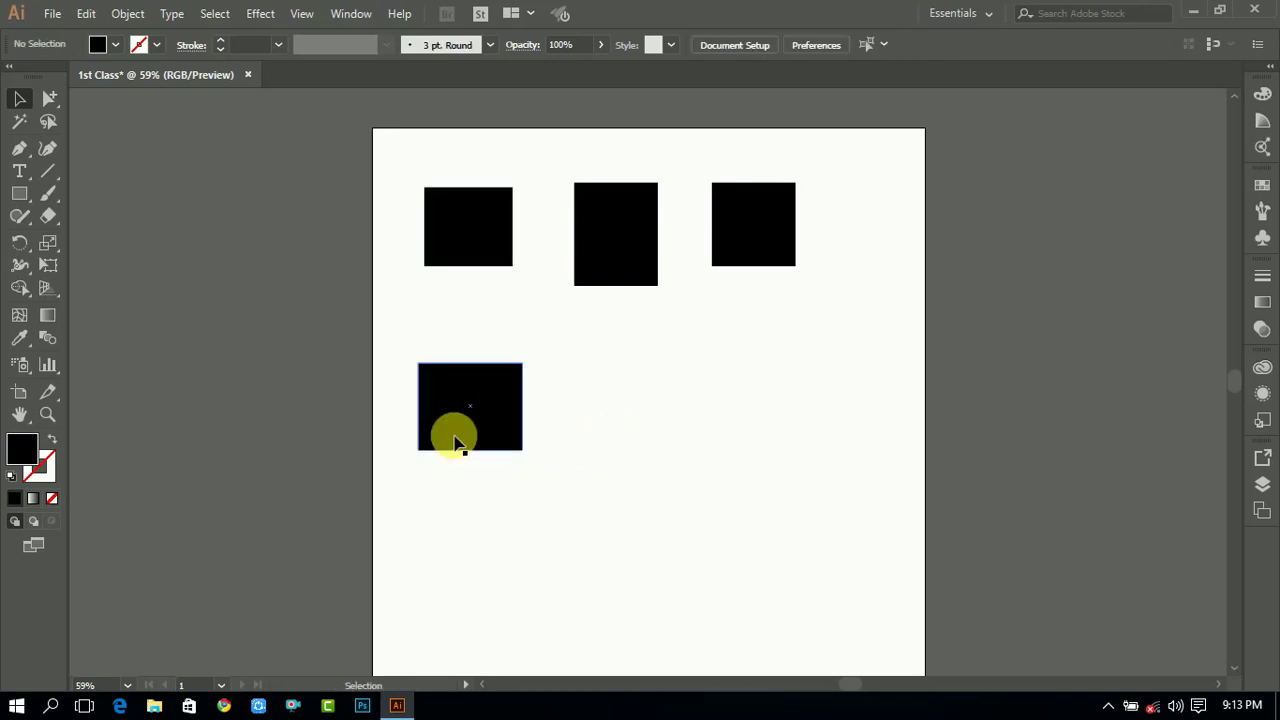
{"action": "left_click_drag", "start_coordinate": [461, 422], "coordinate": [490, 418]}
{"action": "left_click", "coordinate": [627, 355]}
- Move the two right-hand rectangles together down and to the right
{"action": "left_click_drag", "start_coordinate": [605, 333], "coordinate": [893, 230]}
{"action": "left_click_drag", "start_coordinate": [746, 217], "coordinate": [777, 331]}
{"action": "left_click", "coordinate": [786, 491]}
{"action": "left_click_drag", "start_coordinate": [825, 375], "coordinate": [800, 348]}
{"action": "left_click", "coordinate": [737, 449]}
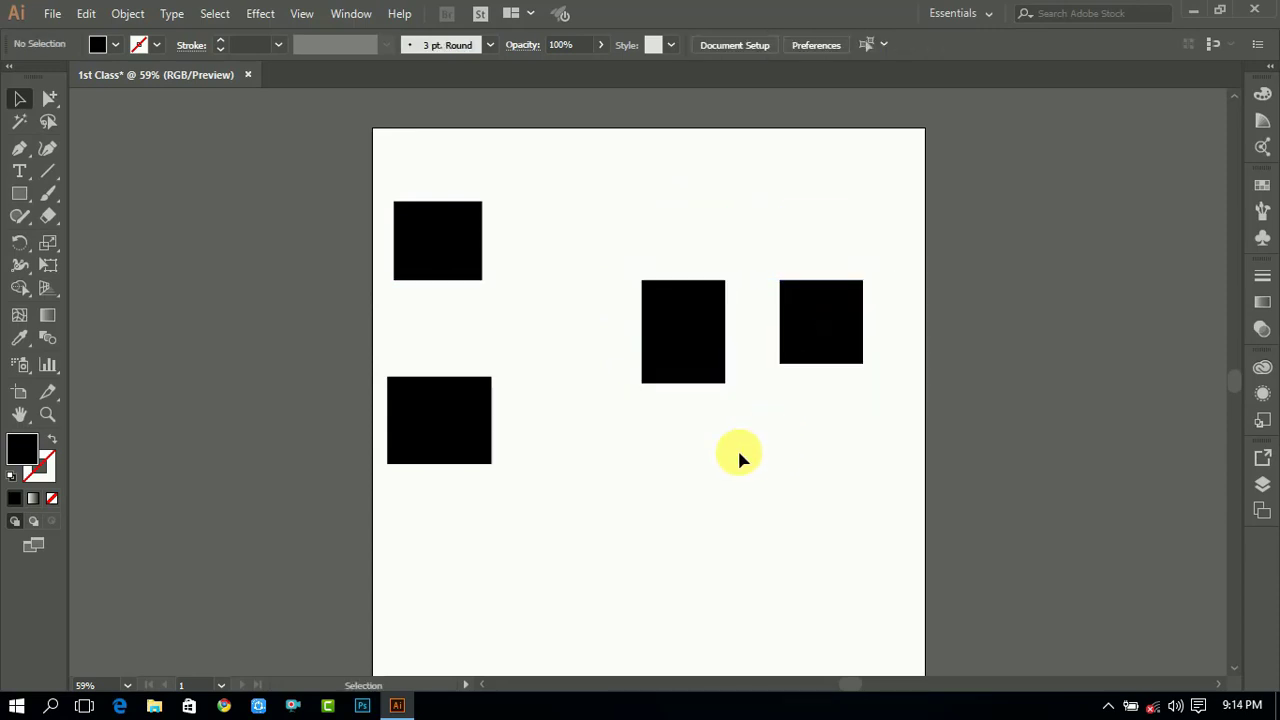
{"action": "left_click_drag", "start_coordinate": [706, 366], "coordinate": [707, 317]}
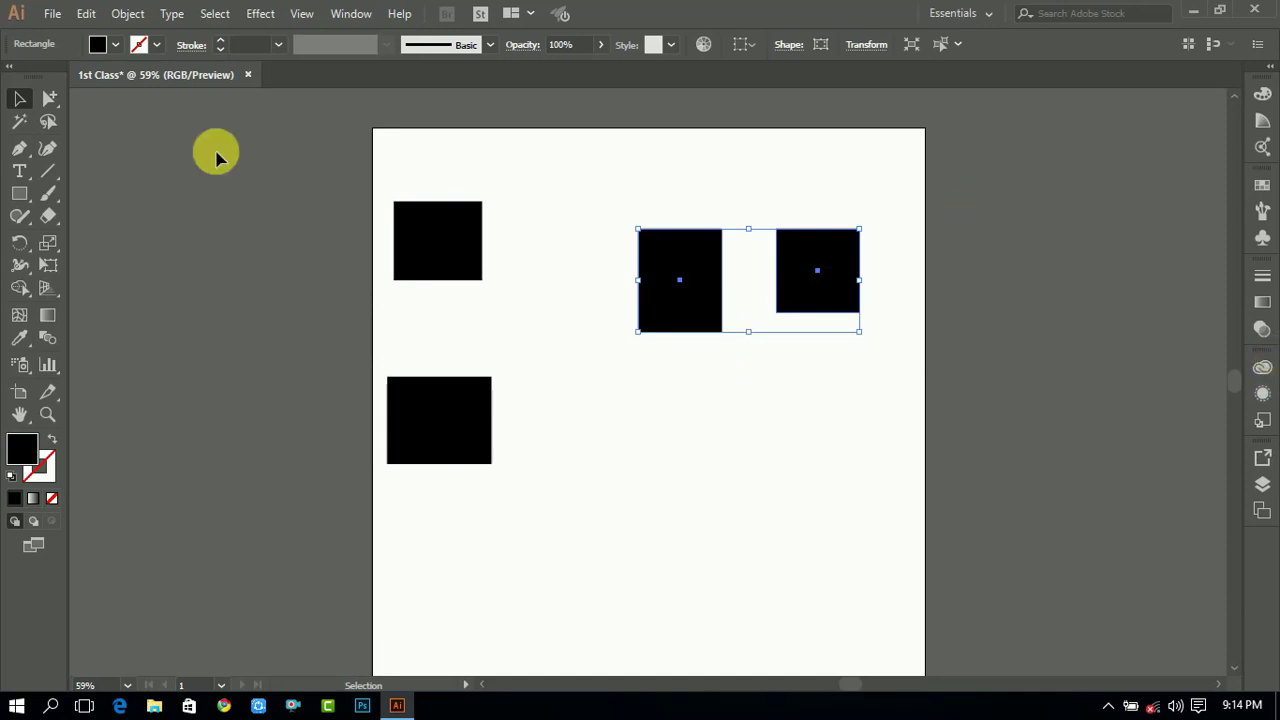
- With the Group Selection tool, move the top-left rectangle down independently of its group
{"action": "left_click_drag", "start_coordinate": [50, 100], "coordinate": [110, 122]}
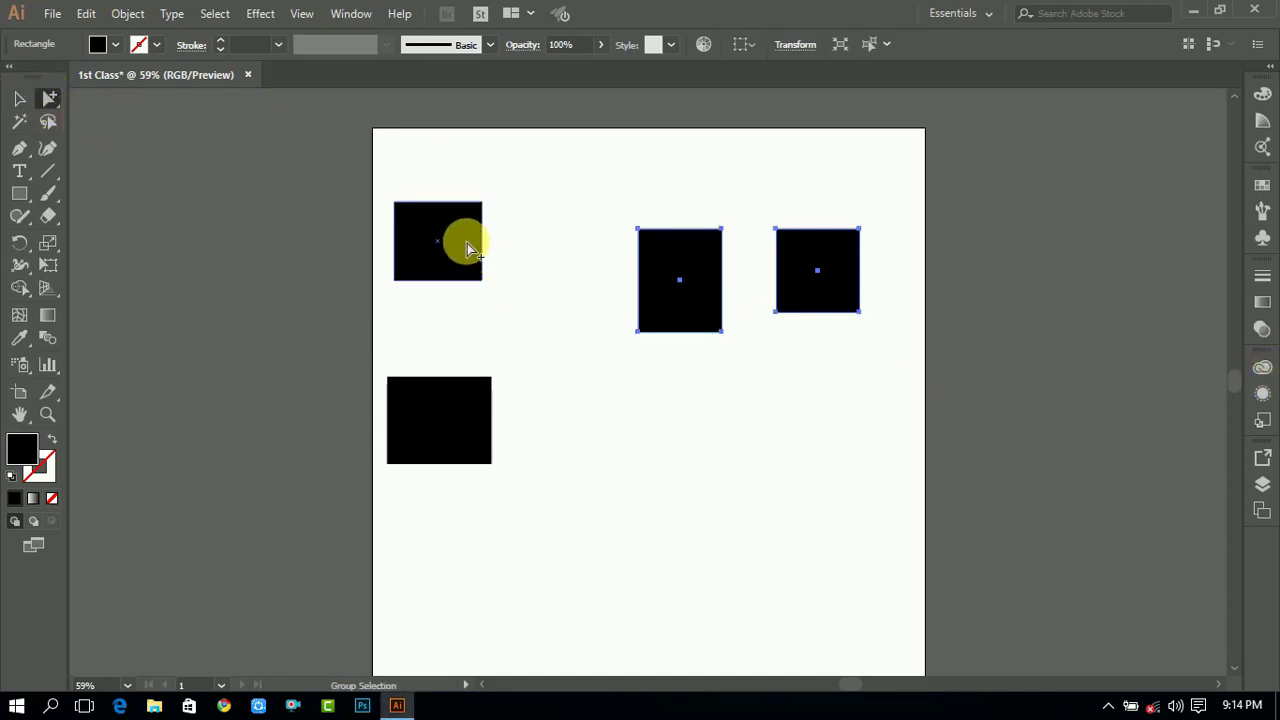
{"action": "left_click", "coordinate": [462, 243]}
{"action": "left_click_drag", "start_coordinate": [458, 243], "coordinate": [450, 292]}
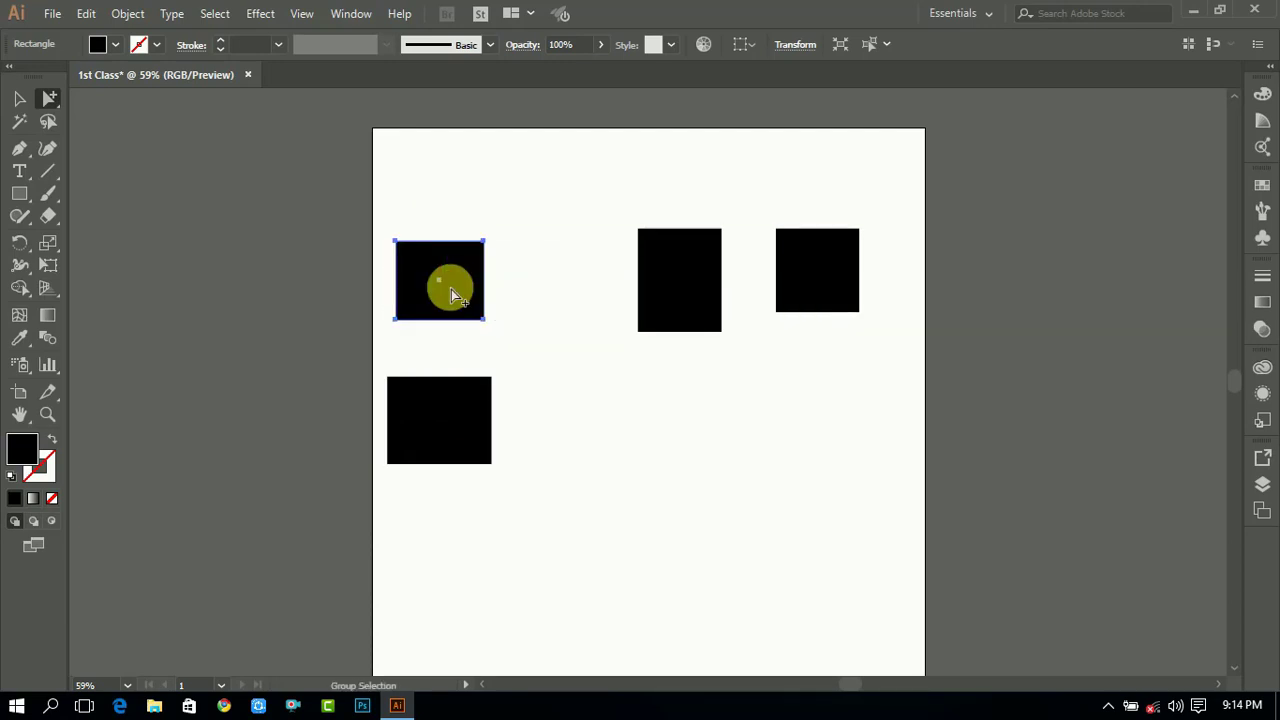
{"action": "mouse_move", "coordinate": [459, 432]}
{"action": "left_mouse_down"}
{"action": "mouse_move", "coordinate": [457, 477]}
{"action": "mouse_move", "coordinate": [461, 426]}
{"action": "left_mouse_up"}
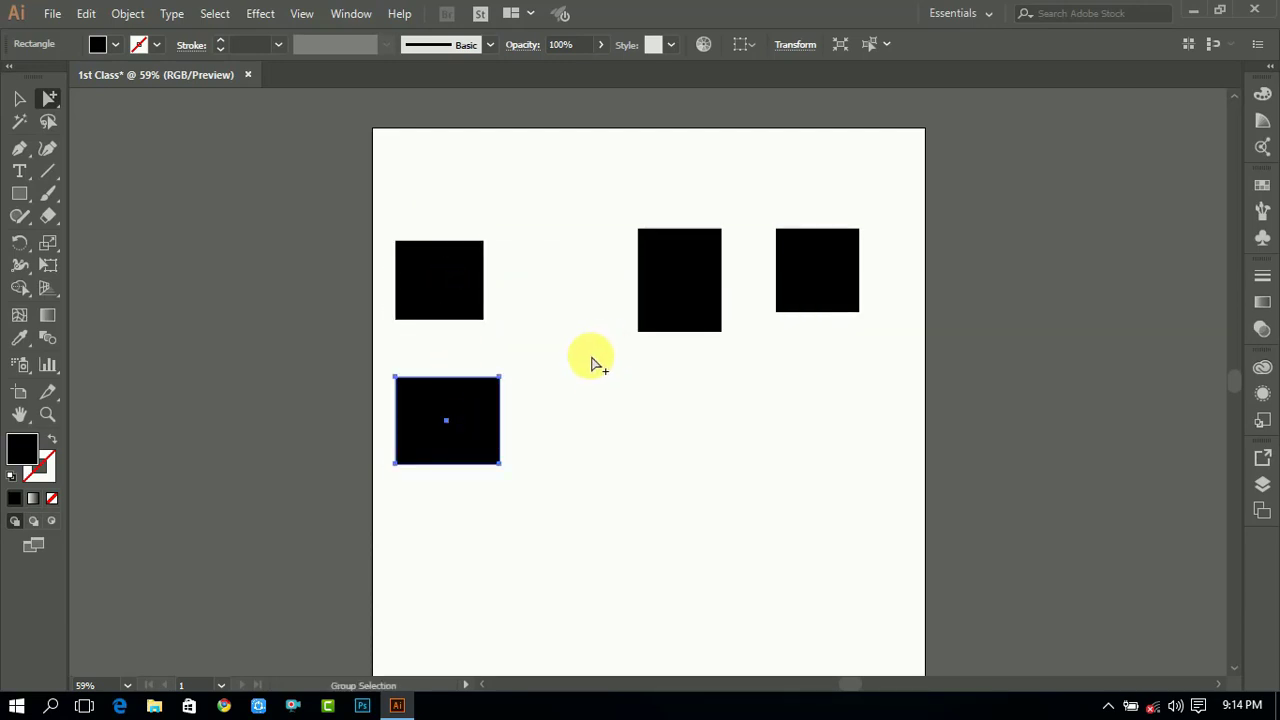
- Move the middle rectangle slightly up and to the left on its own, then deselect
{"action": "left_click_drag", "start_coordinate": [671, 303], "coordinate": [641, 272]}
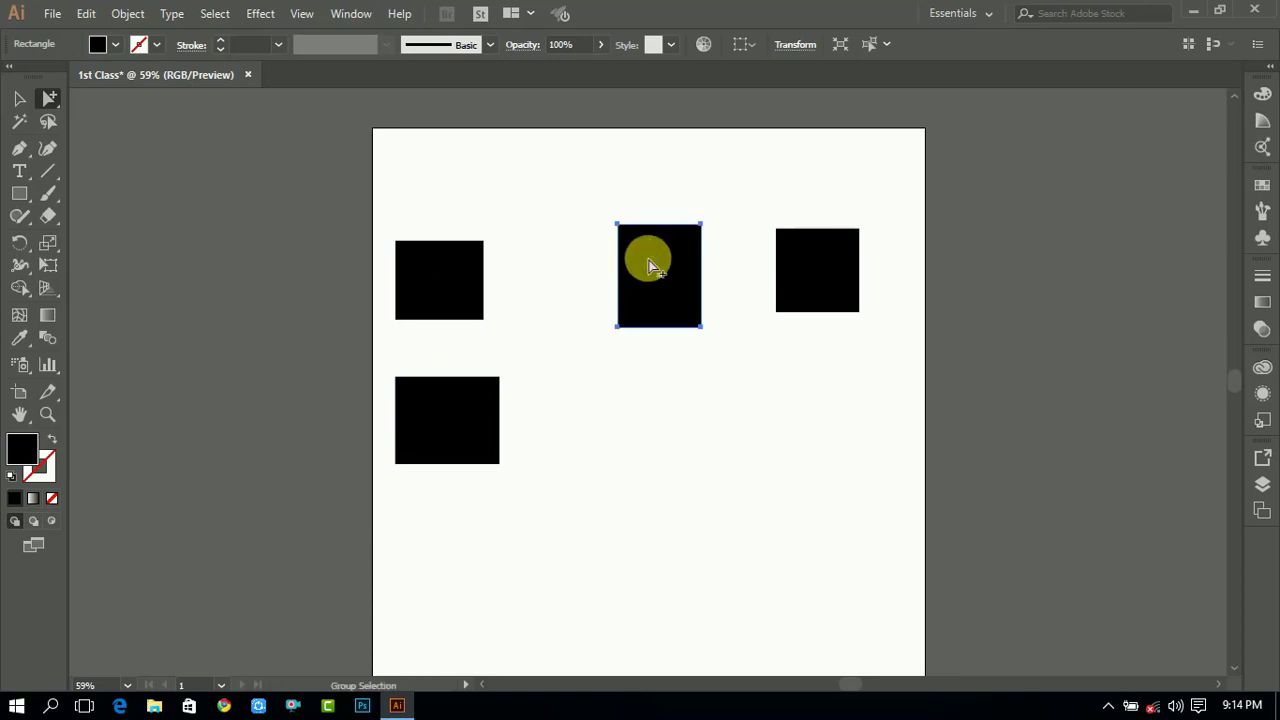
{"action": "left_click", "coordinate": [24, 99]}
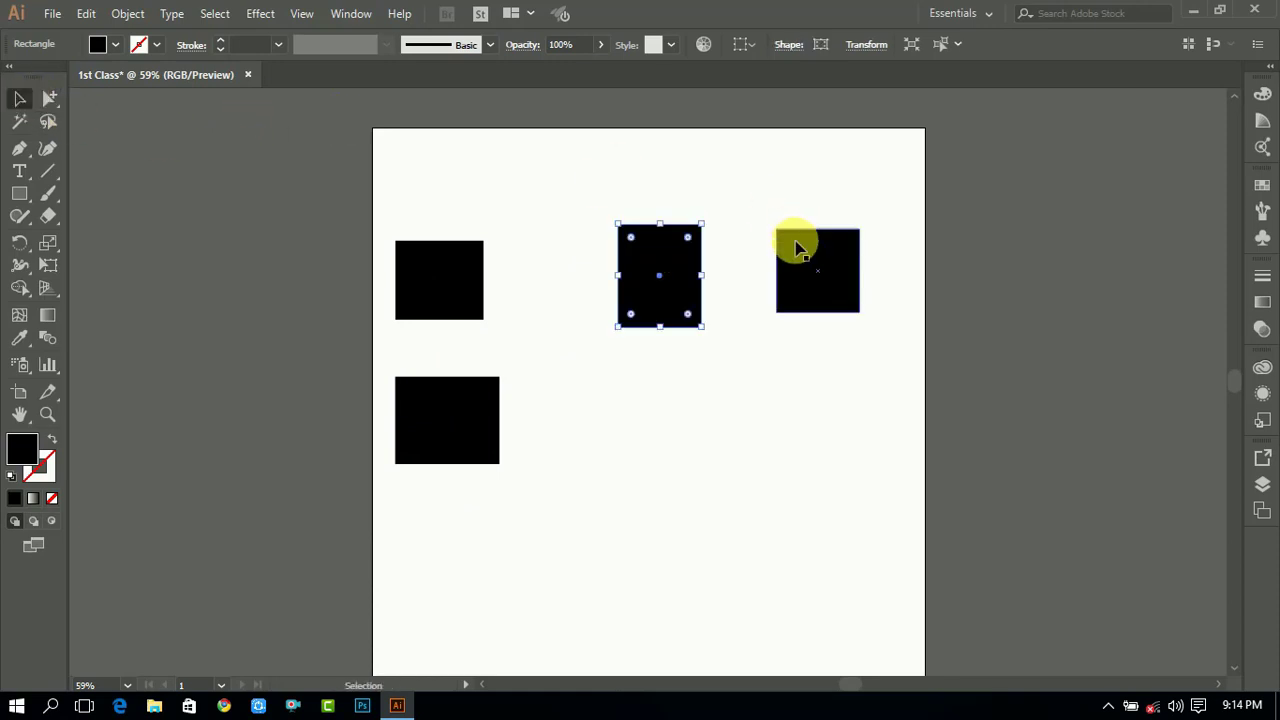
{"action": "left_click", "coordinate": [710, 355]}
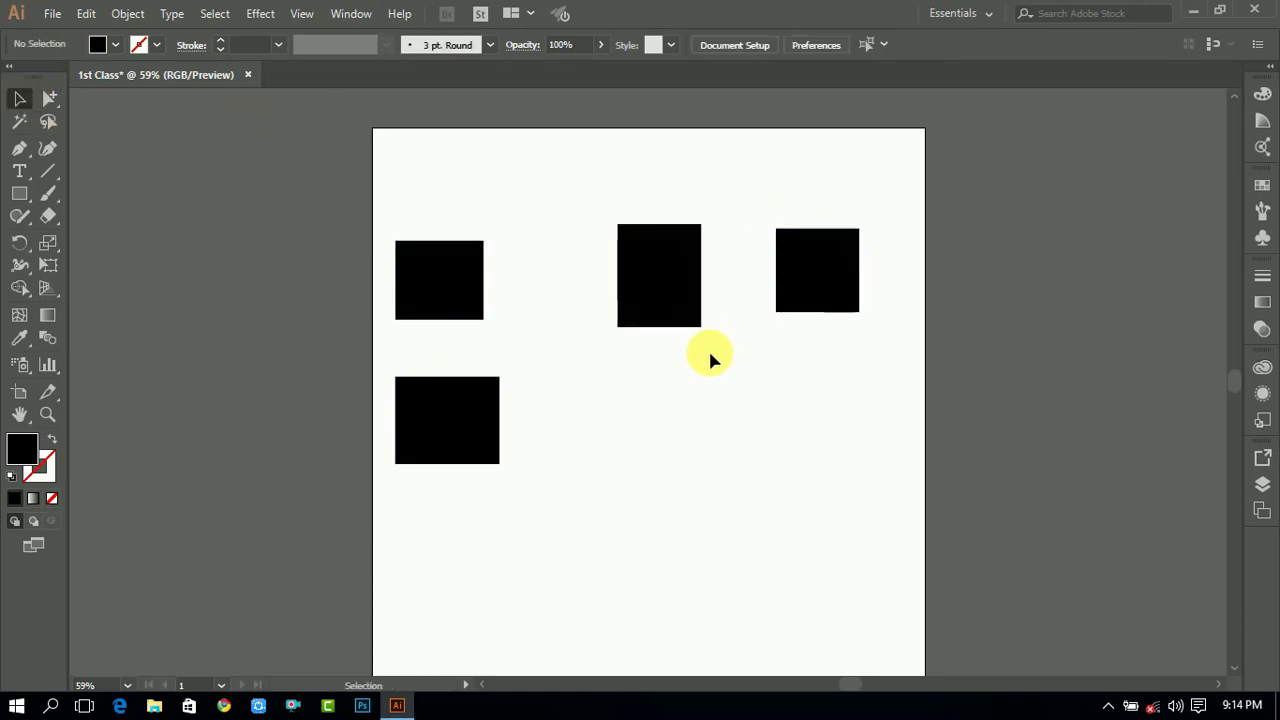
- Select all the rectangles on the artboard and delete them
{"action": "left_click_drag", "start_coordinate": [48, 103], "coordinate": [120, 105]}
{"action": "left_click", "coordinate": [30, 95]}
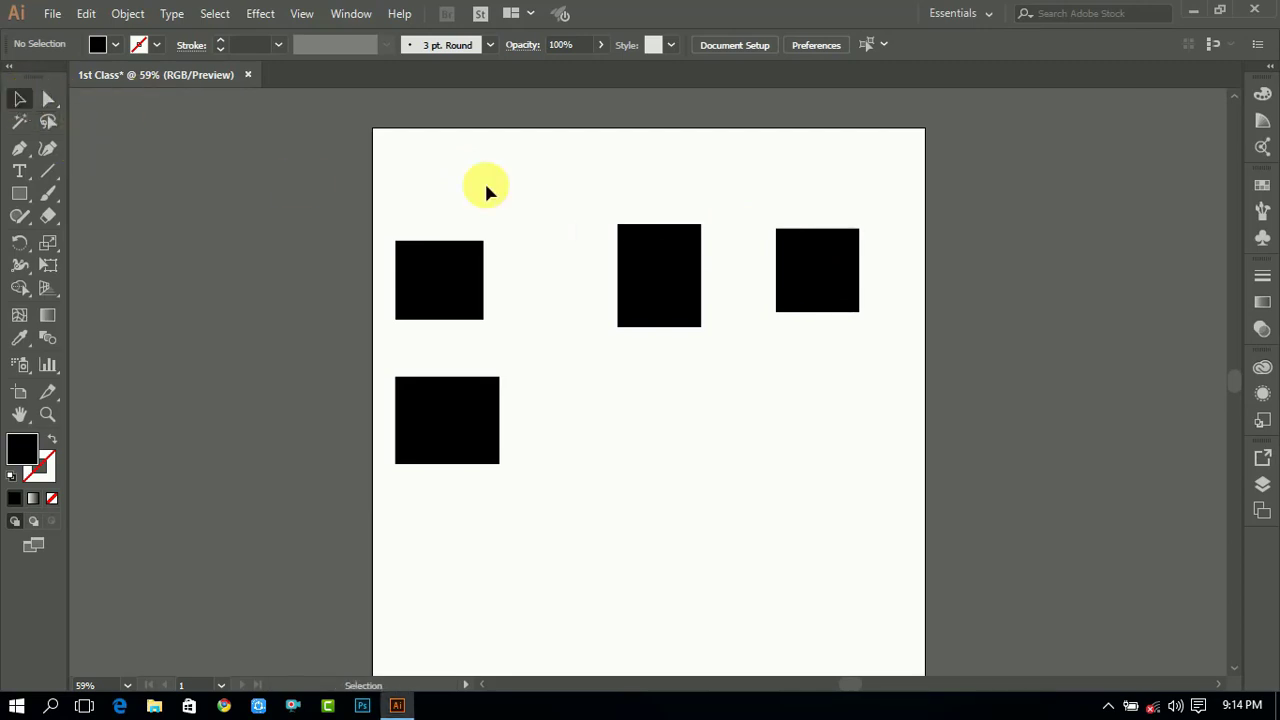
{"action": "left_click_drag", "start_coordinate": [434, 189], "coordinate": [850, 415]}
{"action": "key", "text": "Delete"}
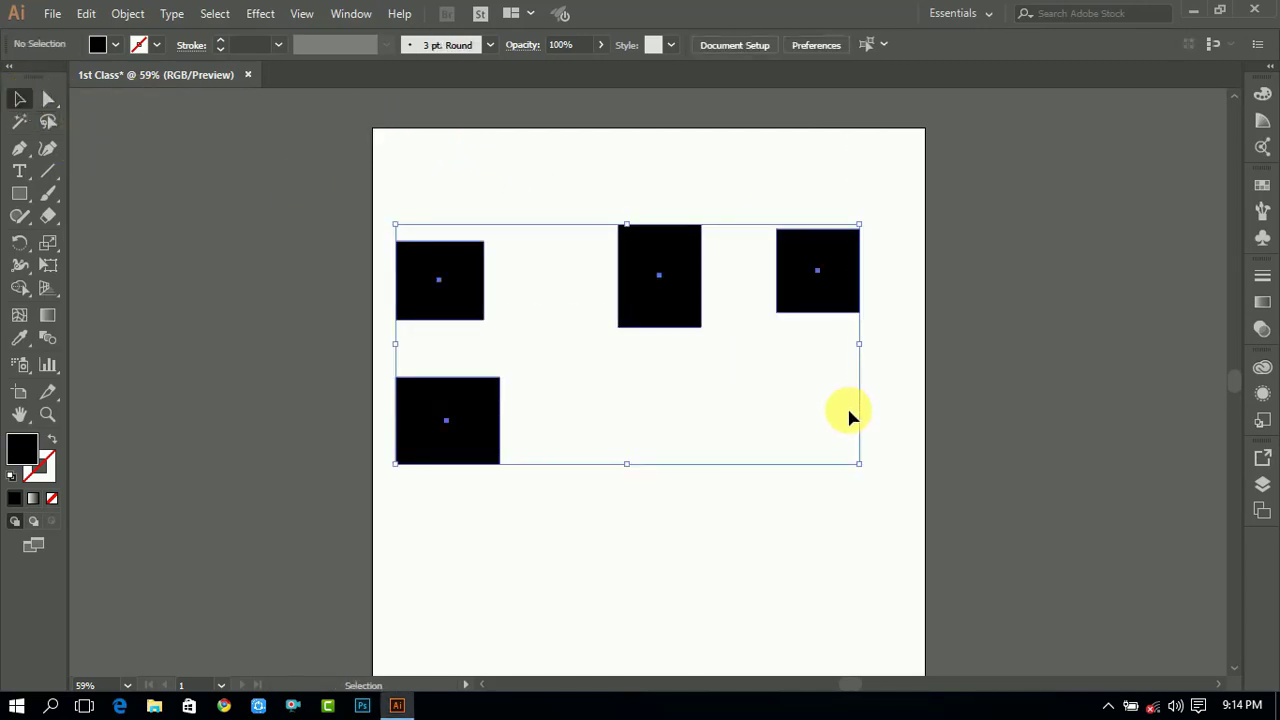
- Draw three rectangles of different sizes in a row near the top of the artboard
{"action": "left_click", "coordinate": [22, 124]}
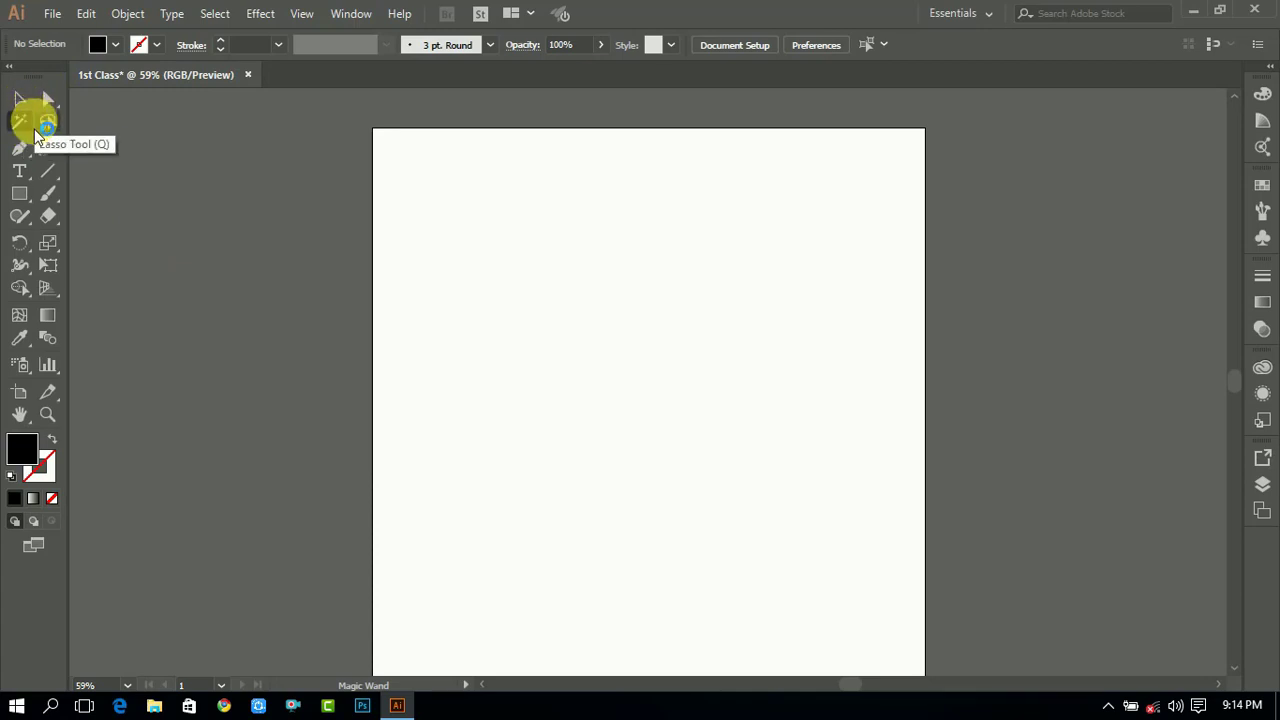
{"action": "left_click", "coordinate": [17, 99]}
{"action": "left_click", "coordinate": [19, 193]}
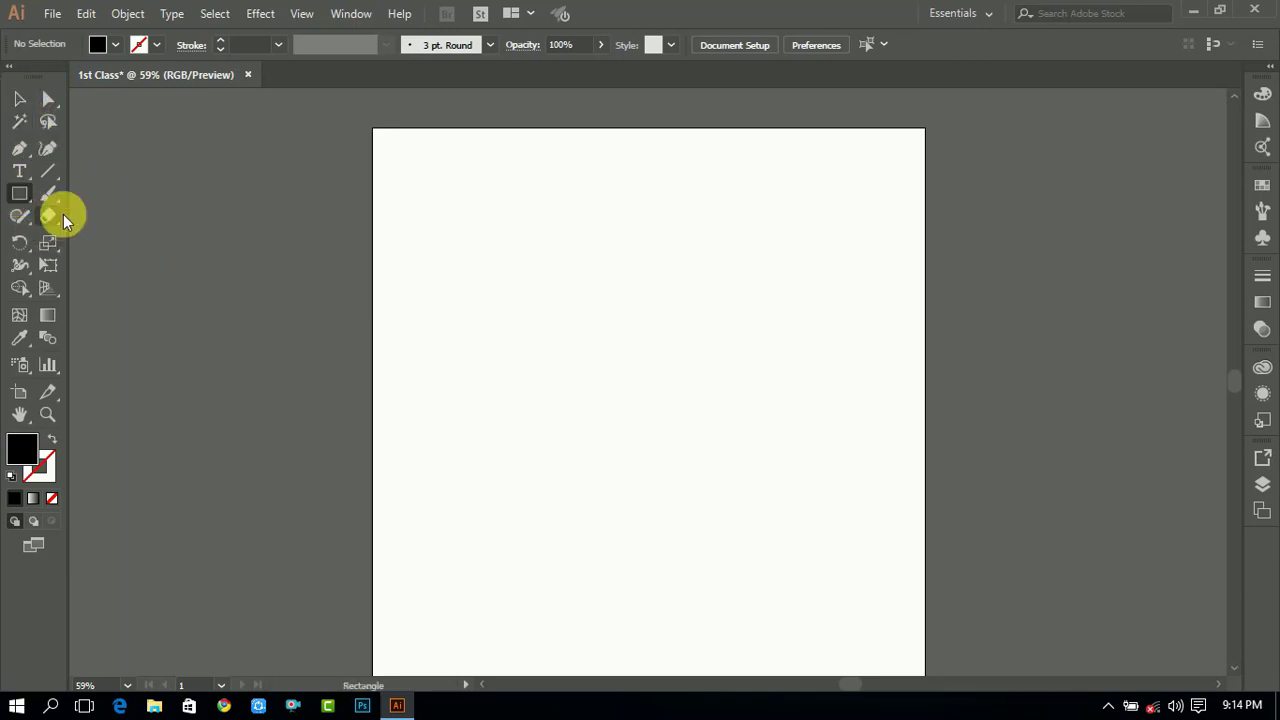
{"action": "left_click_drag", "start_coordinate": [424, 216], "coordinate": [529, 307]}
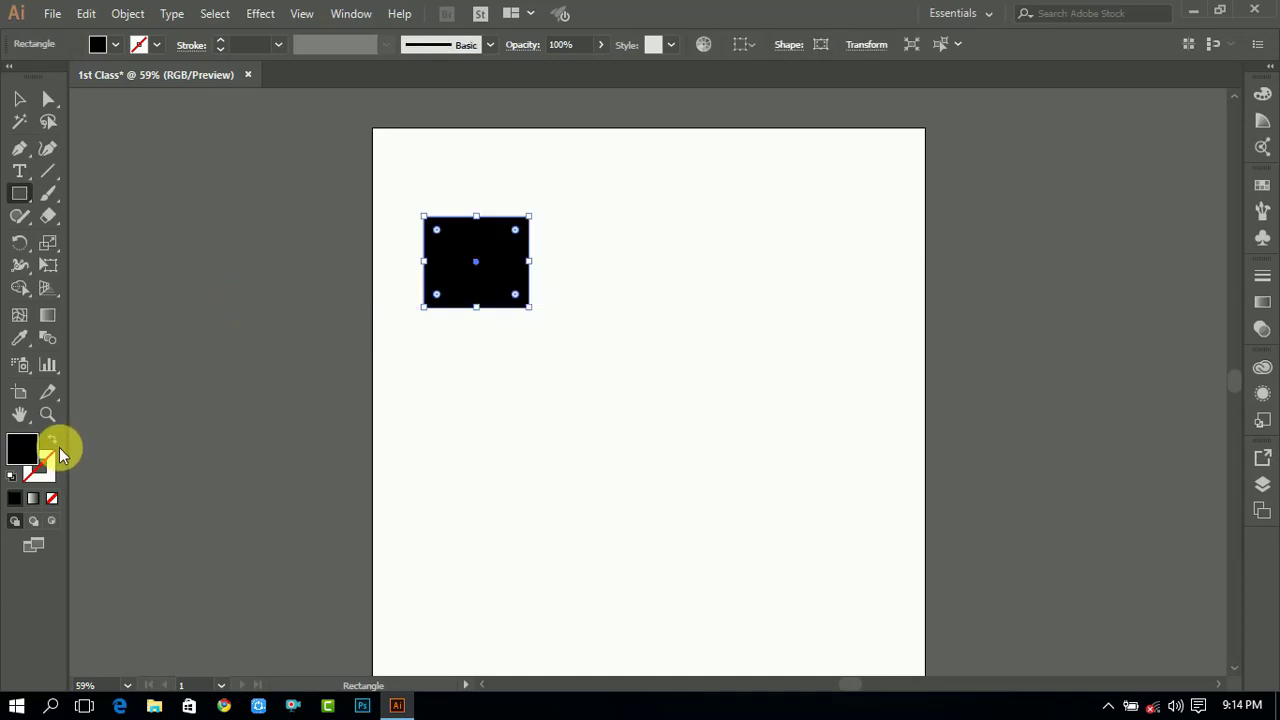
{"action": "left_click_drag", "start_coordinate": [563, 221], "coordinate": [702, 323]}
{"action": "left_click_drag", "start_coordinate": [780, 243], "coordinate": [868, 367]}
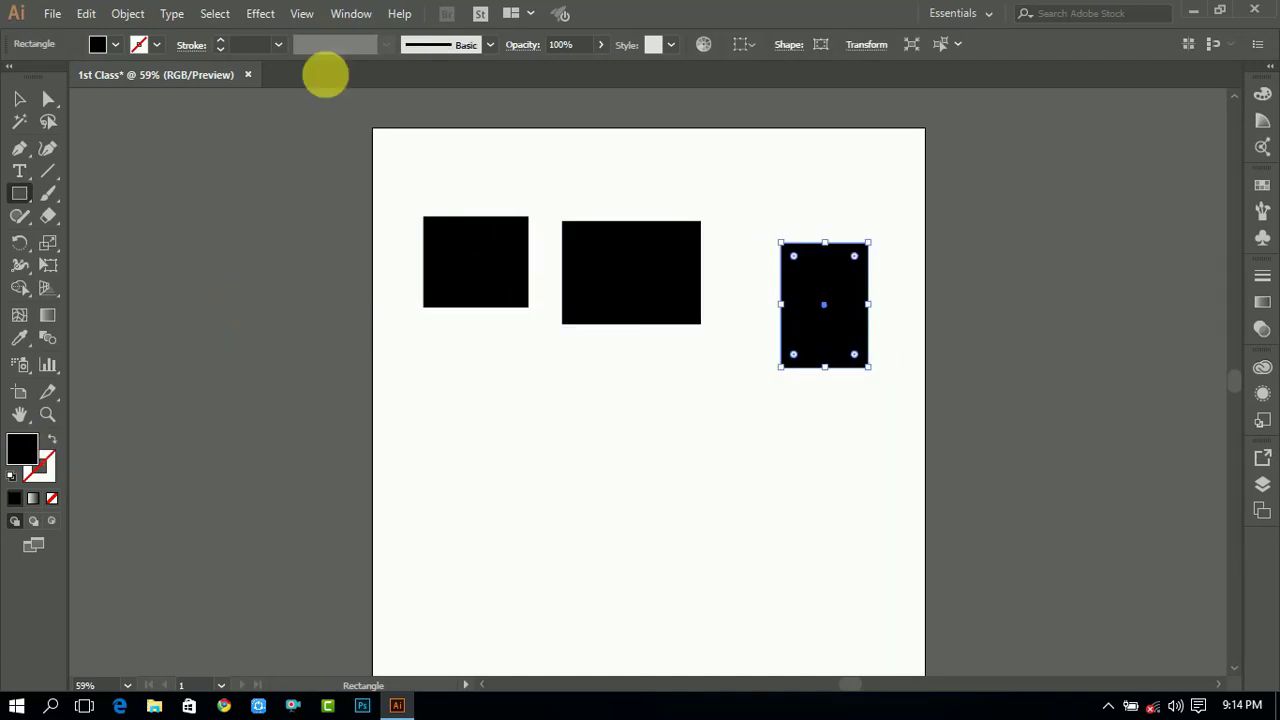
- Select the three rectangles and duplicate them as a second row below
{"action": "left_click", "coordinate": [19, 99]}
{"action": "left_click_drag", "start_coordinate": [422, 471], "coordinate": [888, 254]}
{"action": "left_click_drag", "start_coordinate": [846, 308], "coordinate": [842, 499]}
{"action": "left_click", "coordinate": [740, 234]}
{"action": "scroll", "coordinate": [836, 260], "scroll_direction": "down", "scroll_amount": 1}
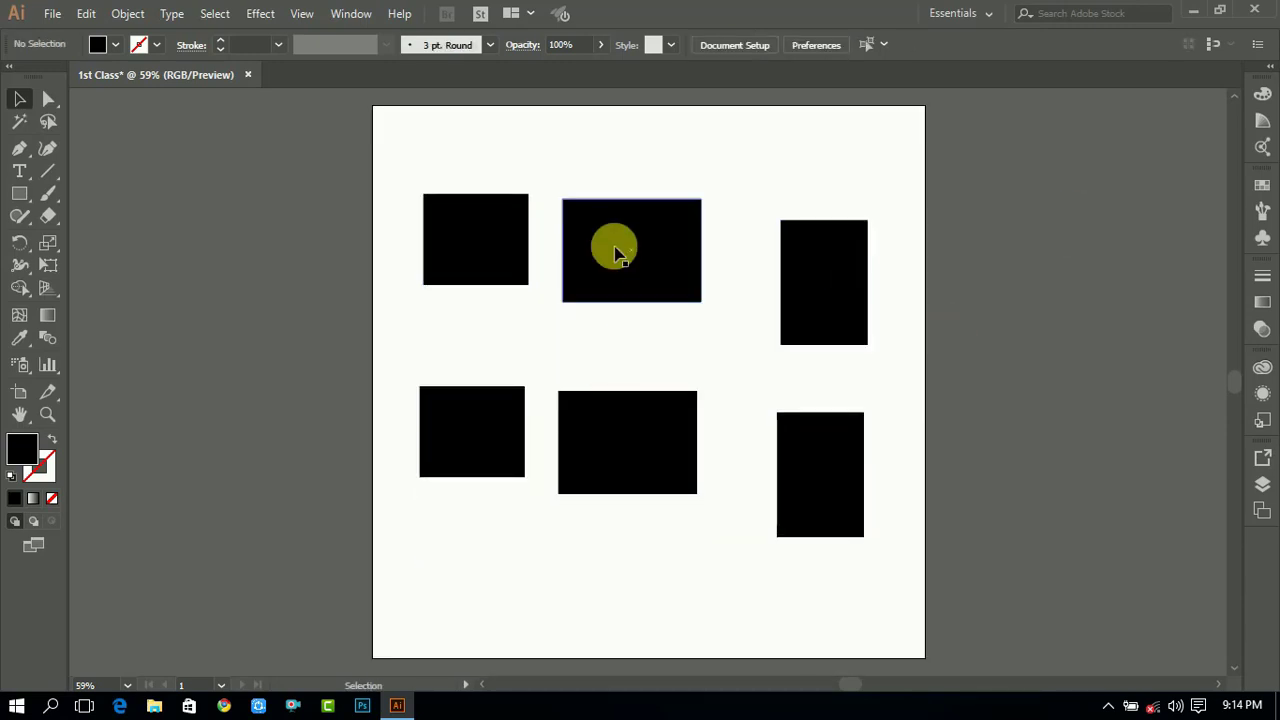
- Fill the two top-left rectangles with bright green from the Color panel spectrum
{"action": "left_click_drag", "start_coordinate": [375, 126], "coordinate": [574, 237]}
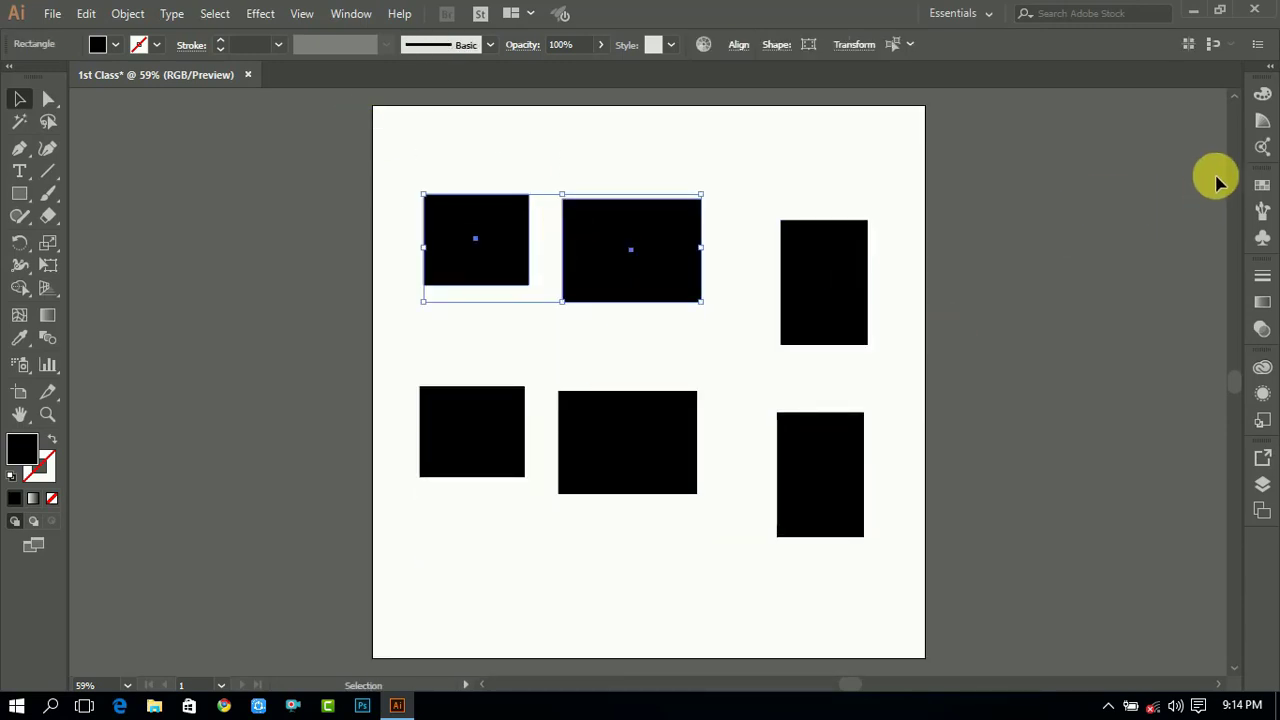
{"action": "left_click", "coordinate": [1262, 94]}
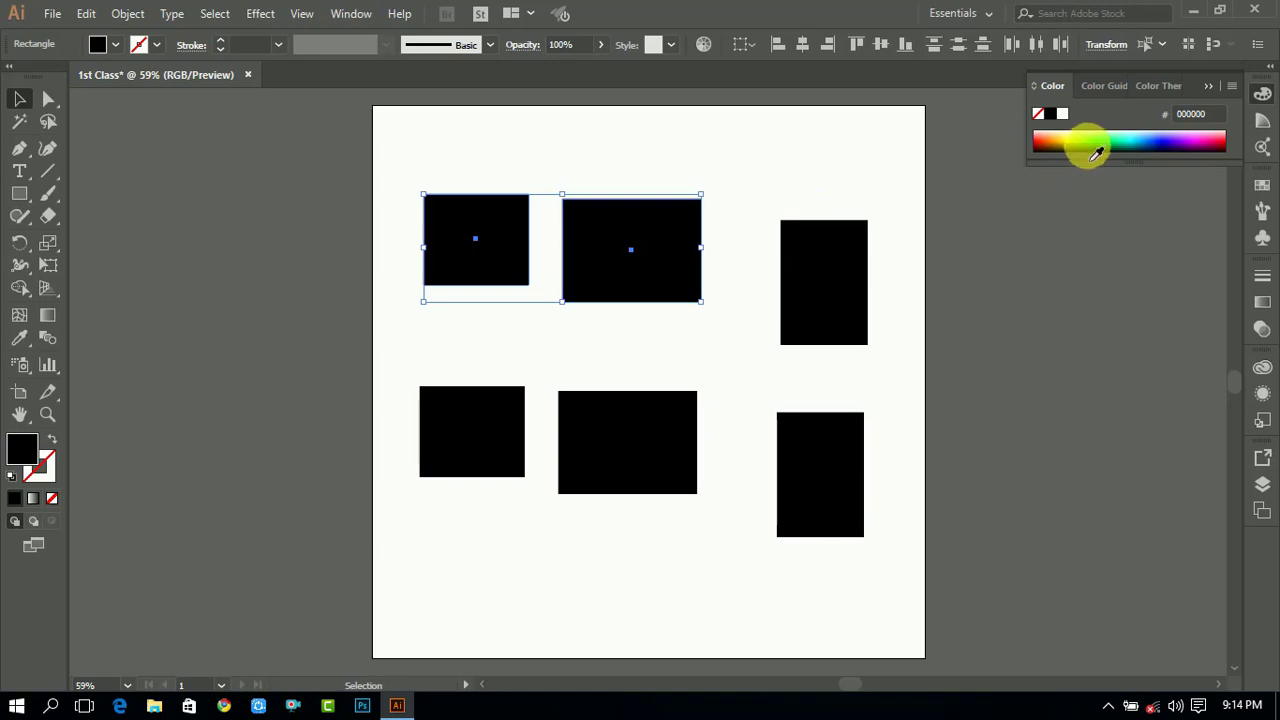
{"action": "left_click", "coordinate": [1088, 143]}
- Fill the top-right rectangle light blue and the lower middle rectangle purple 7F004E
{"action": "left_click", "coordinate": [850, 294]}
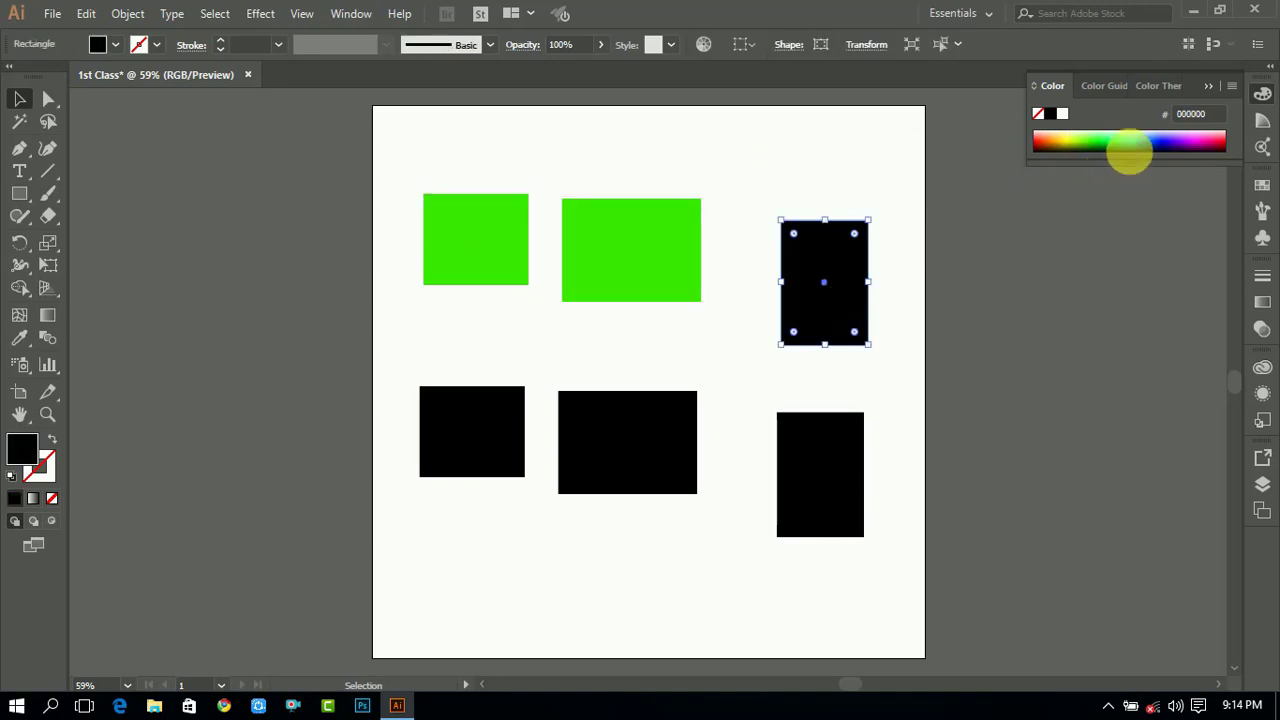
{"action": "left_click", "coordinate": [1143, 135]}
{"action": "left_click", "coordinate": [628, 436]}
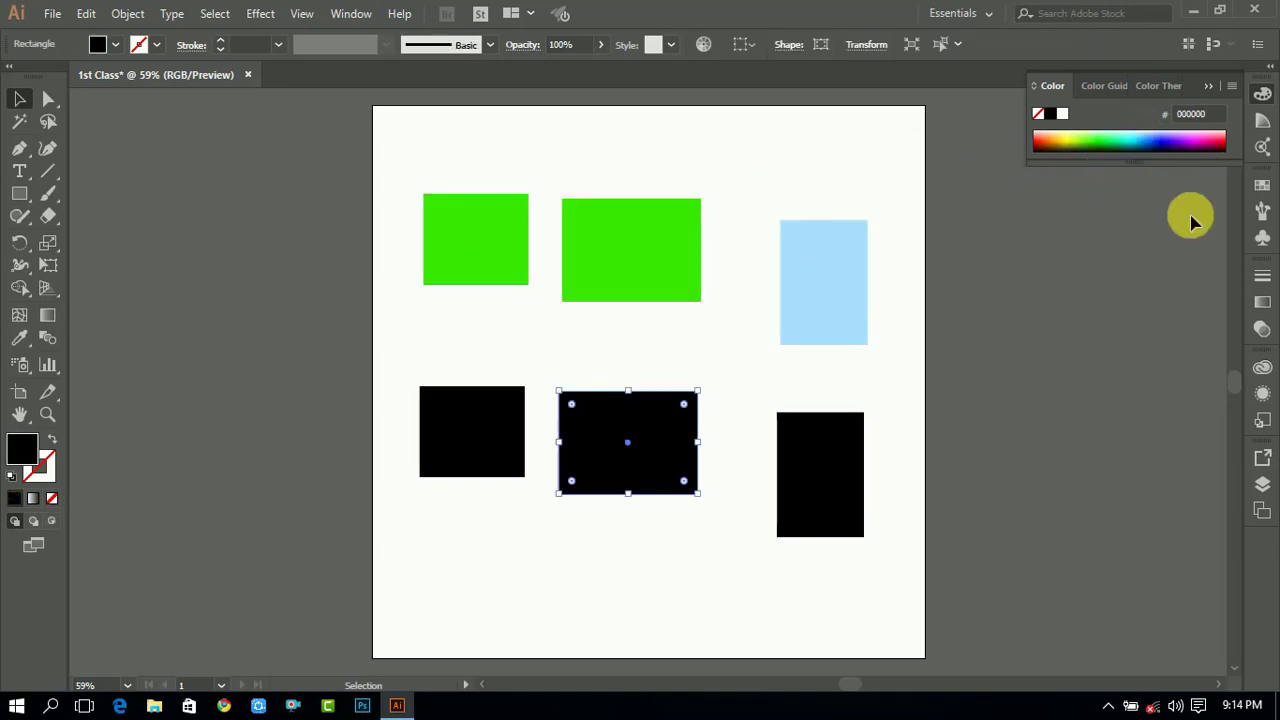
{"action": "left_click", "coordinate": [1206, 143]}
{"action": "left_click", "coordinate": [743, 121]}
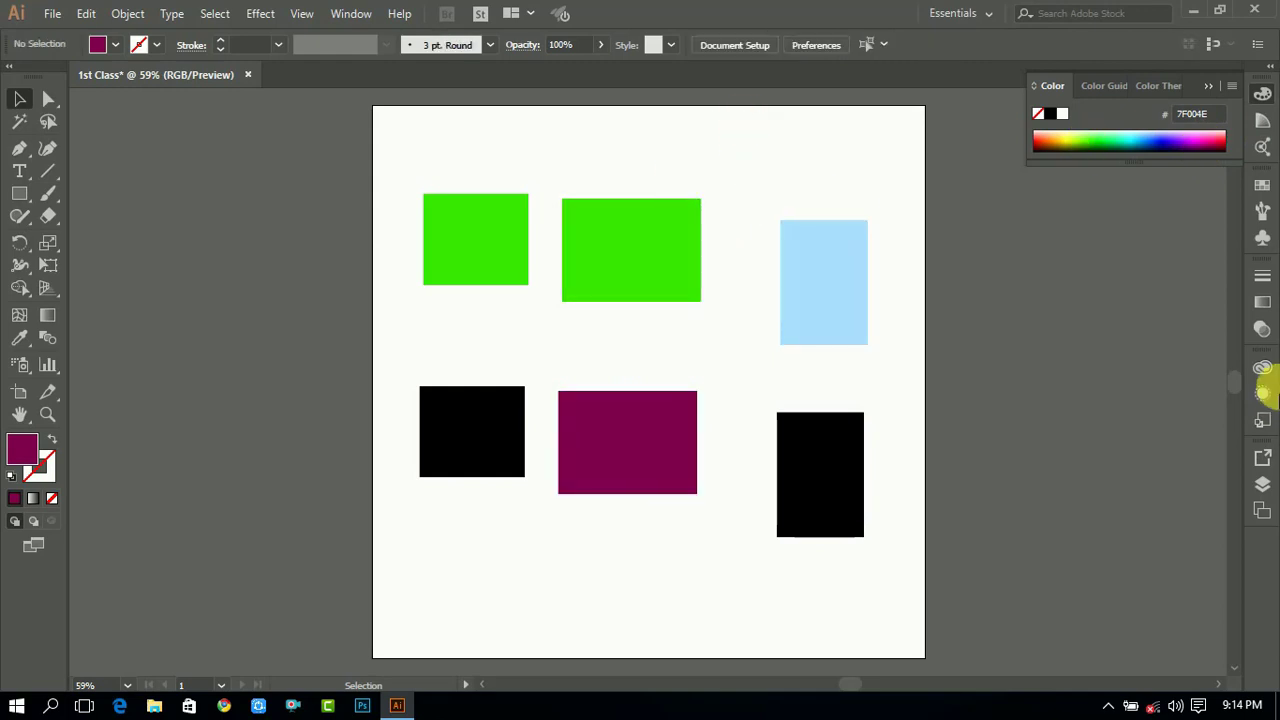
- Duplicate the purple rectangle, placing the copy below and to the left
{"action": "left_click_drag", "start_coordinate": [654, 460], "coordinate": [513, 625]}
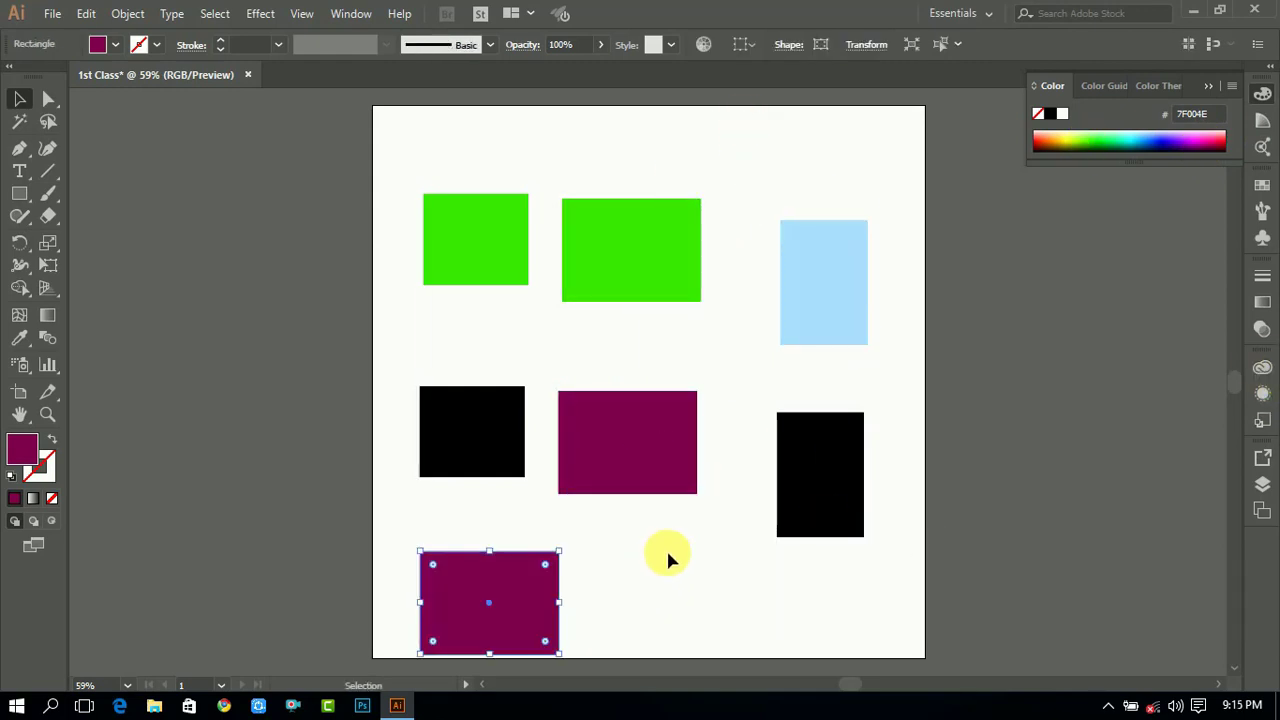
{"action": "left_click", "coordinate": [668, 557]}
- Select both green rectangles at once with the Magic Wand tool
{"action": "left_click", "coordinate": [24, 127]}
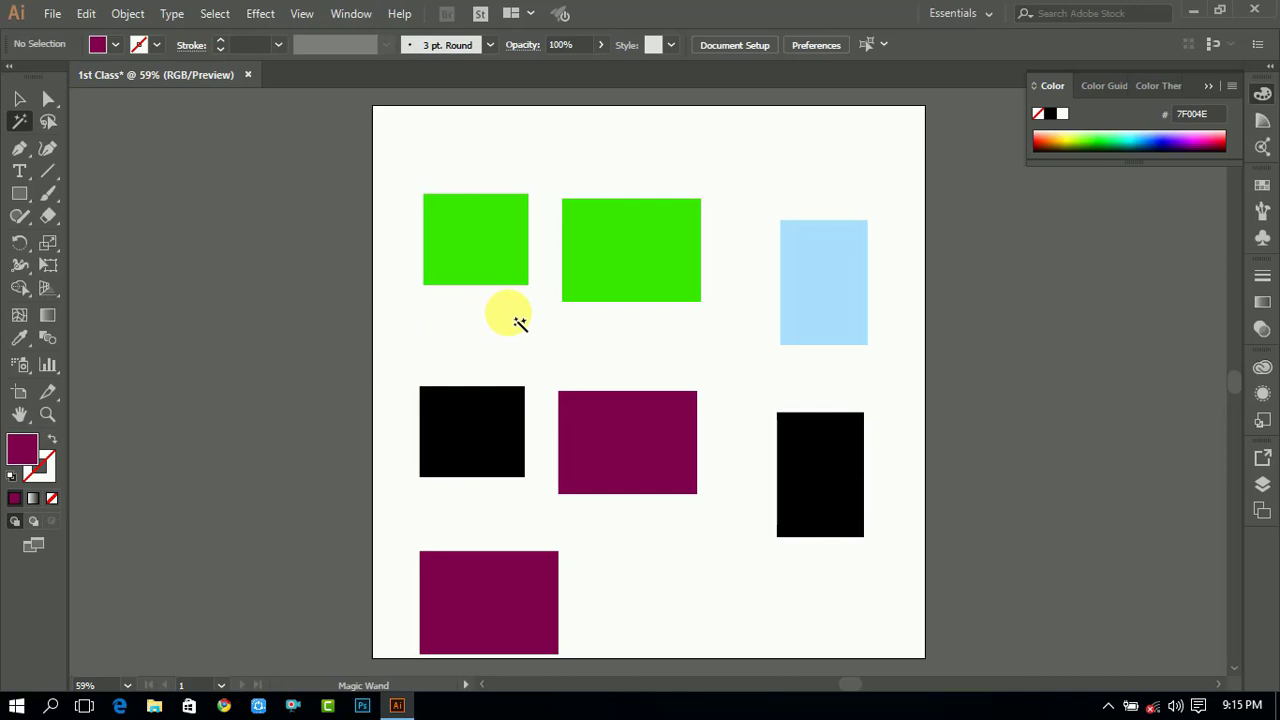
{"action": "double_click", "coordinate": [21, 122]}
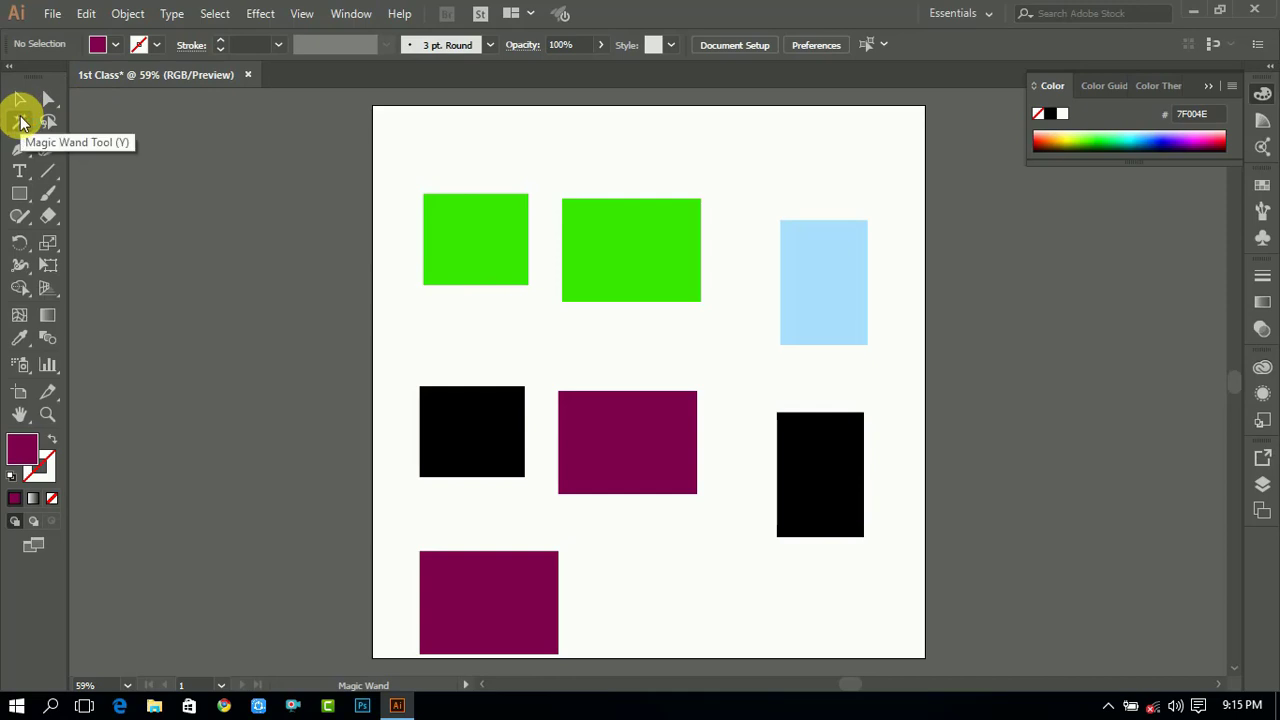
{"action": "left_click", "coordinate": [478, 245]}
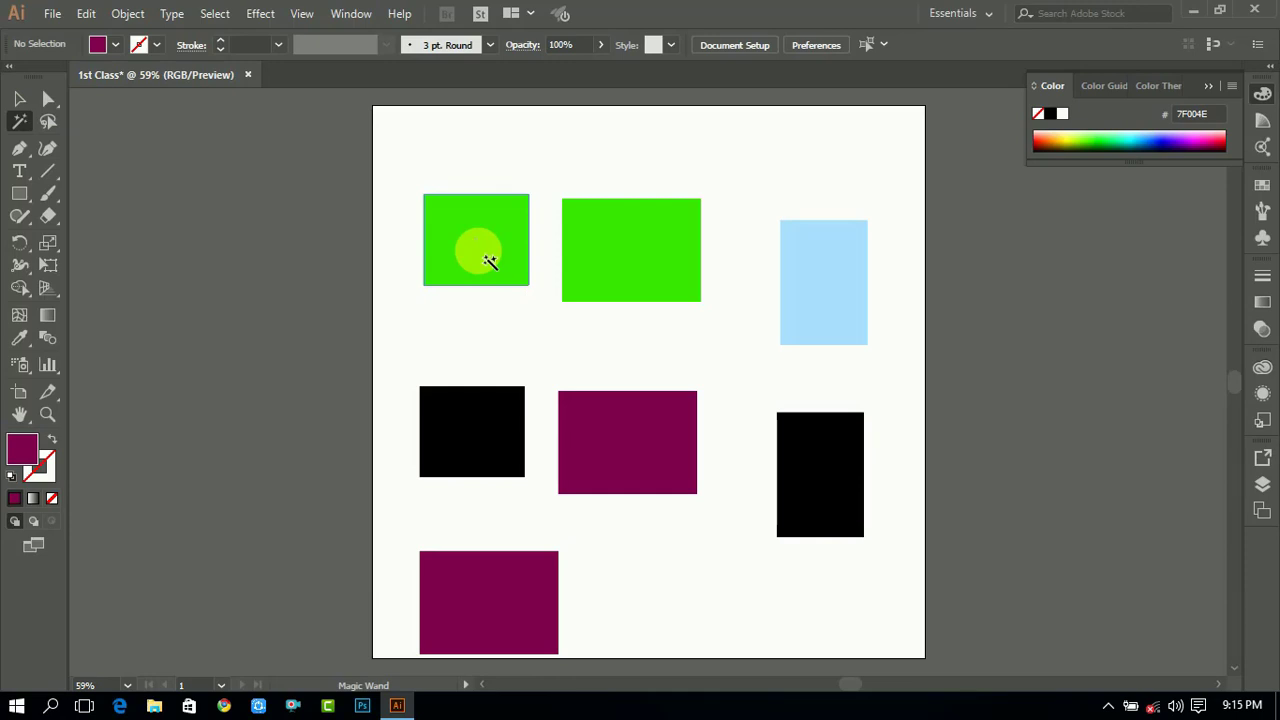
{"action": "left_click", "coordinate": [486, 249]}
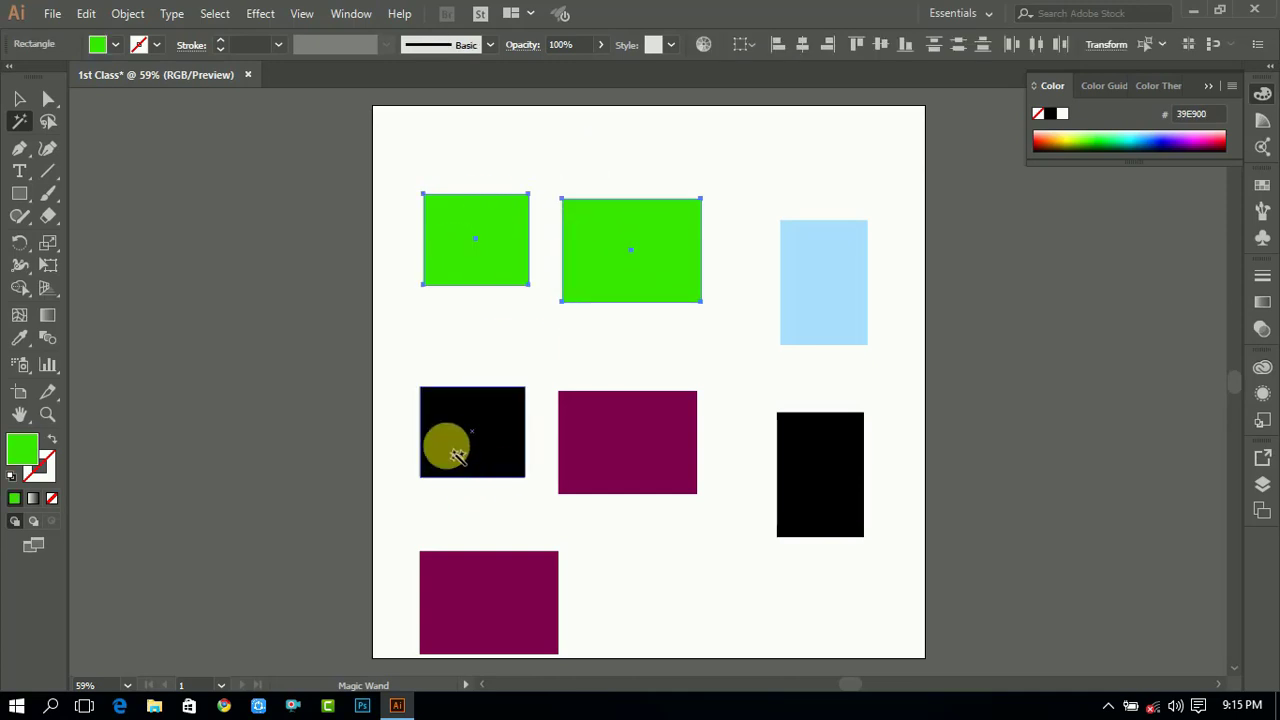
- Select the black pair, the purple pair, and the light blue rectangle in turn with the Magic Wand tool
{"action": "left_click", "coordinate": [455, 433]}
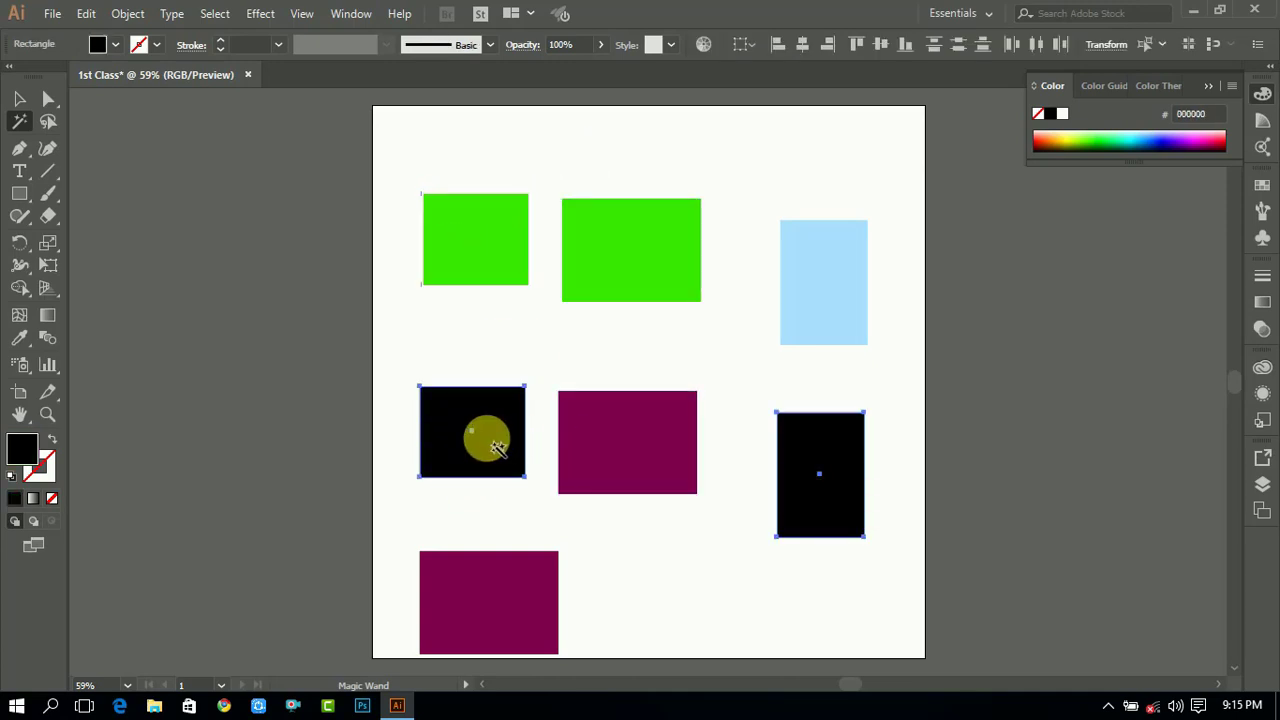
{"action": "left_click", "coordinate": [633, 430]}
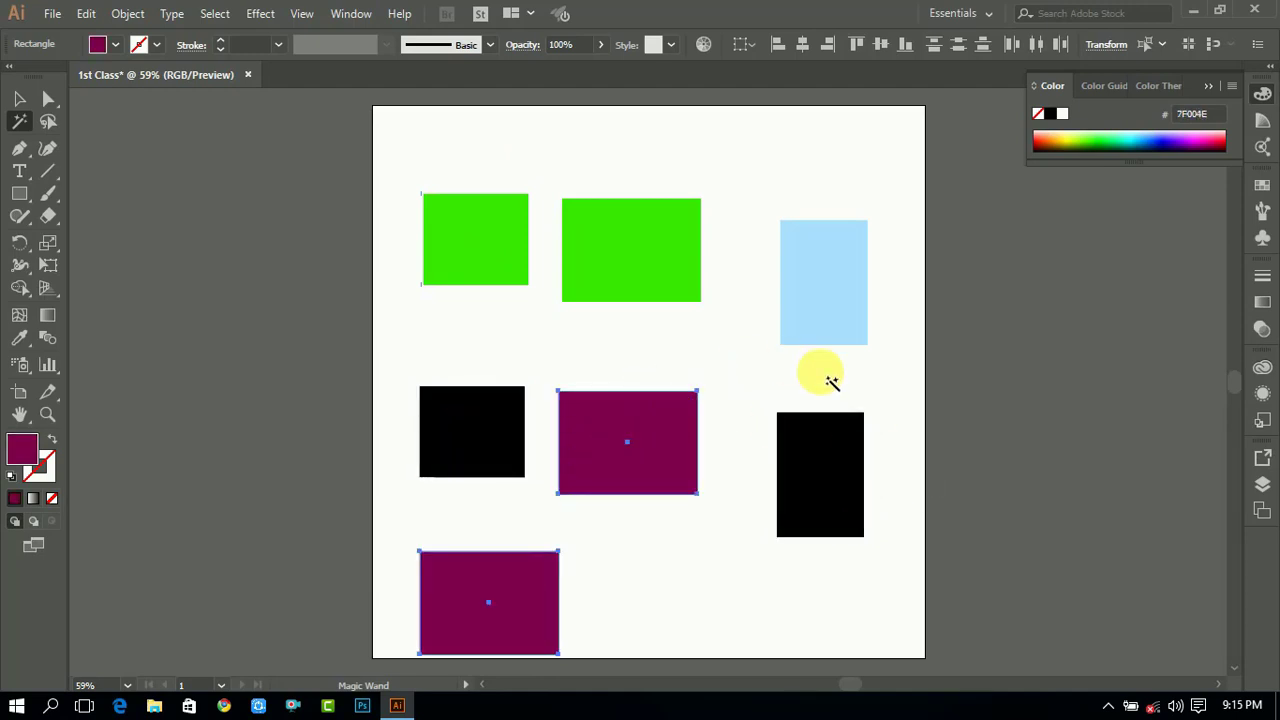
{"action": "left_click", "coordinate": [849, 286]}
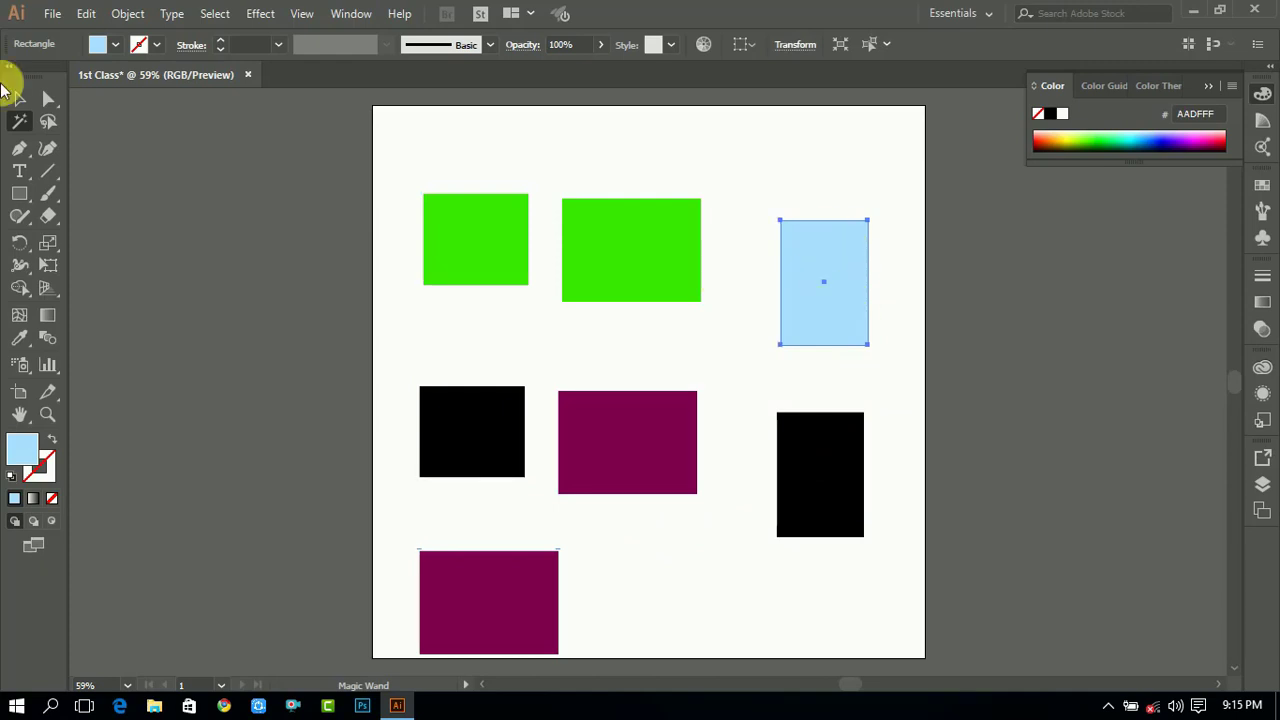
- Select all the rectangles, fill them black, and move them up and to the left on the artboard
{"action": "left_click", "coordinate": [19, 98]}
{"action": "left_click", "coordinate": [751, 144]}
{"action": "left_click_drag", "start_coordinate": [262, 74], "coordinate": [385, 90]}
{"action": "left_click_drag", "start_coordinate": [426, 149], "coordinate": [900, 583]}
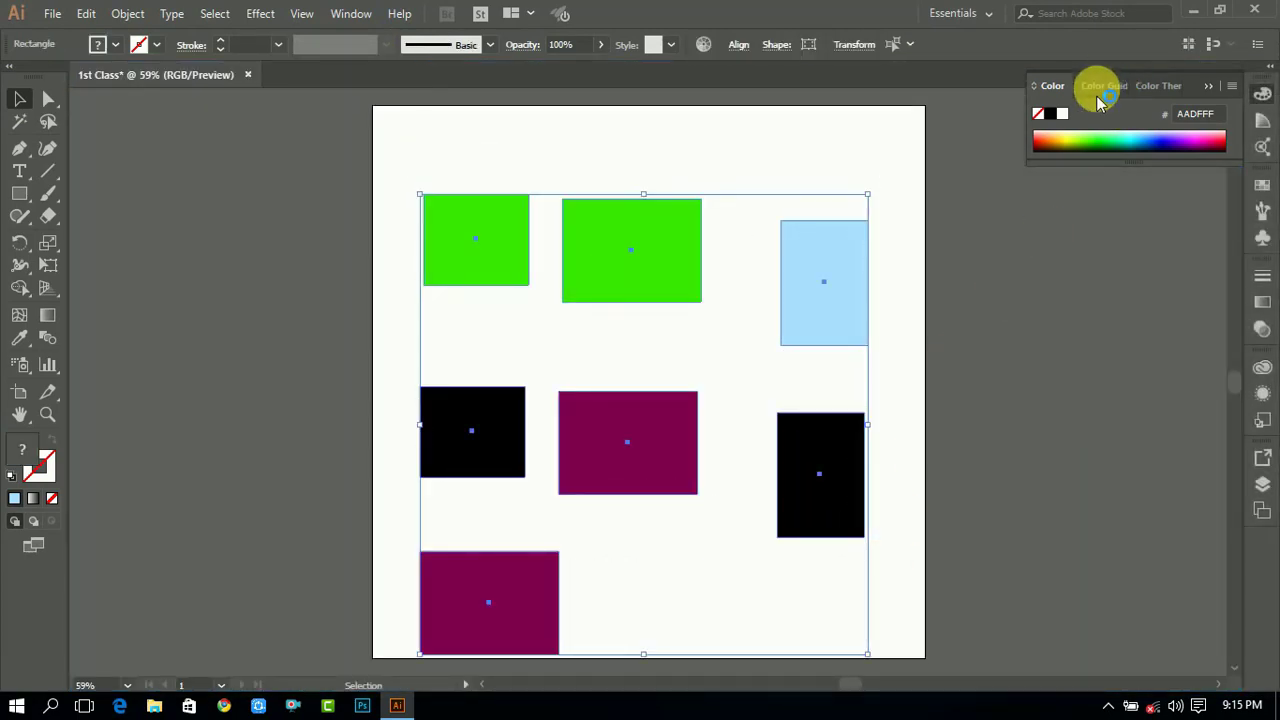
{"action": "left_click", "coordinate": [1050, 113]}
{"action": "left_click_drag", "start_coordinate": [845, 249], "coordinate": [814, 192]}
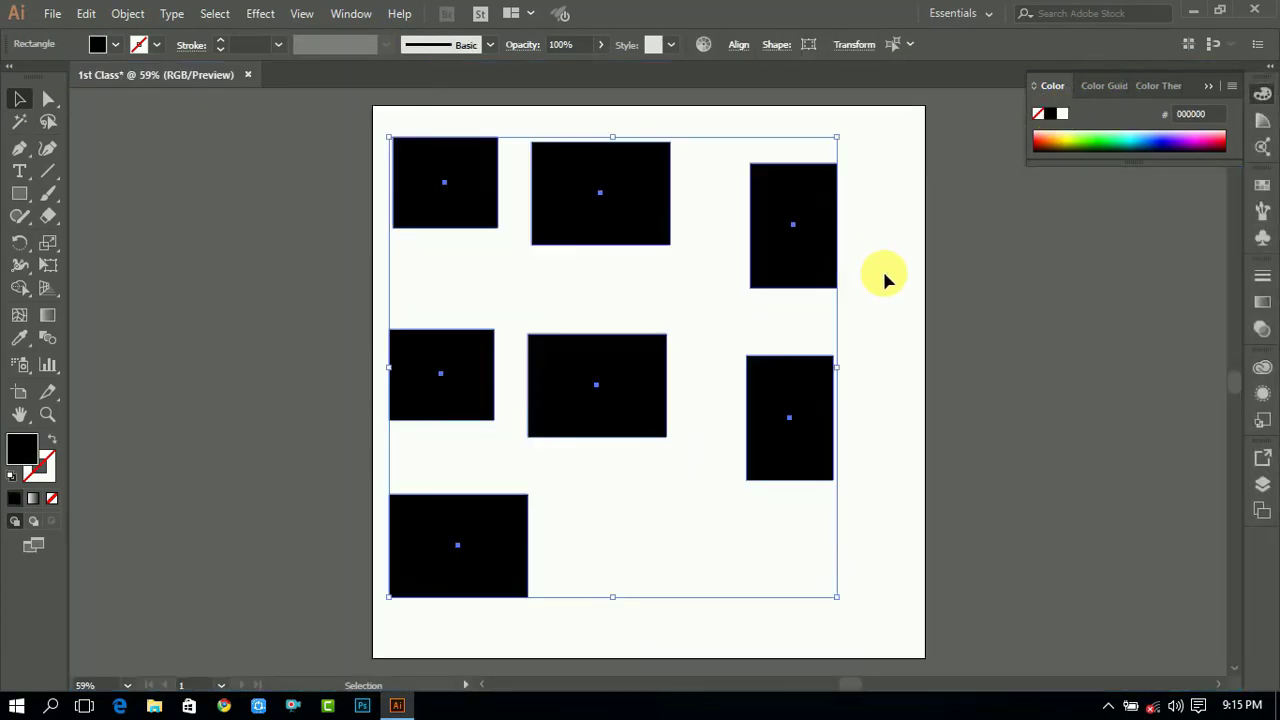
{"action": "left_click", "coordinate": [886, 277]}
- Select all seven black rectangles at once with the Magic Wand tool, then deselect them
{"action": "left_click", "coordinate": [20, 121]}
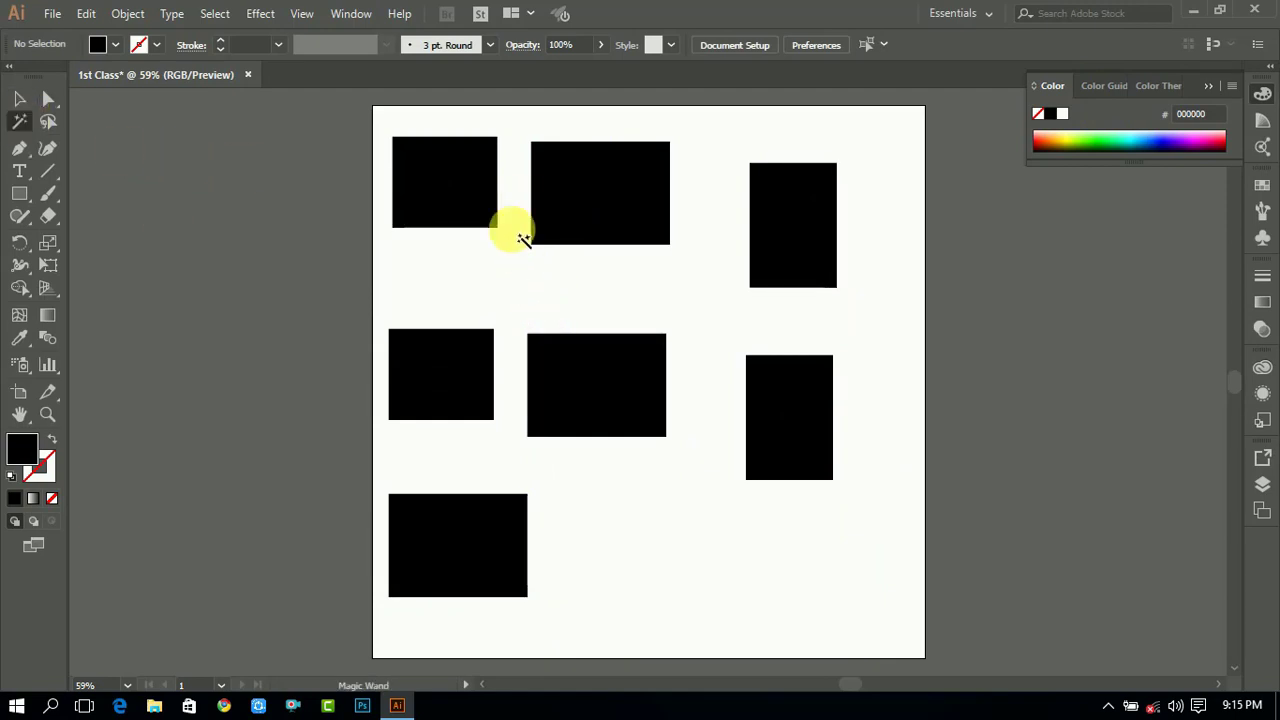
{"action": "left_click", "coordinate": [457, 191]}
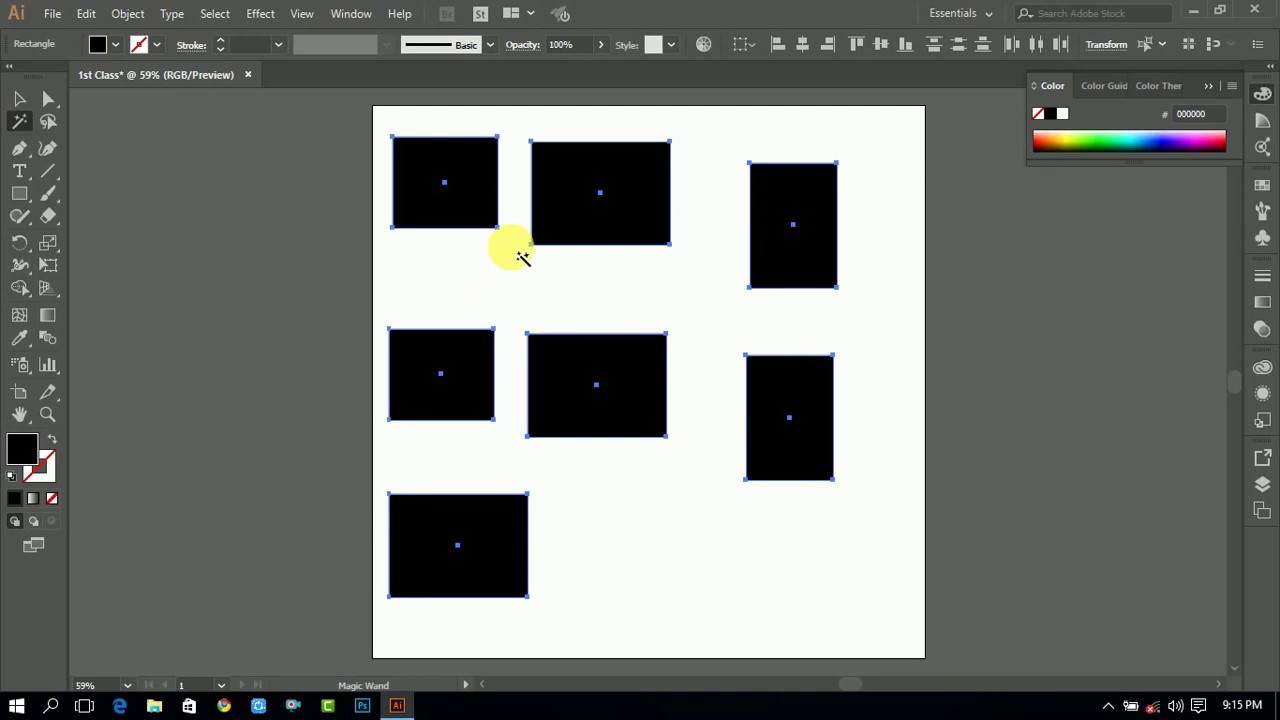
{"action": "left_click", "coordinate": [20, 99]}
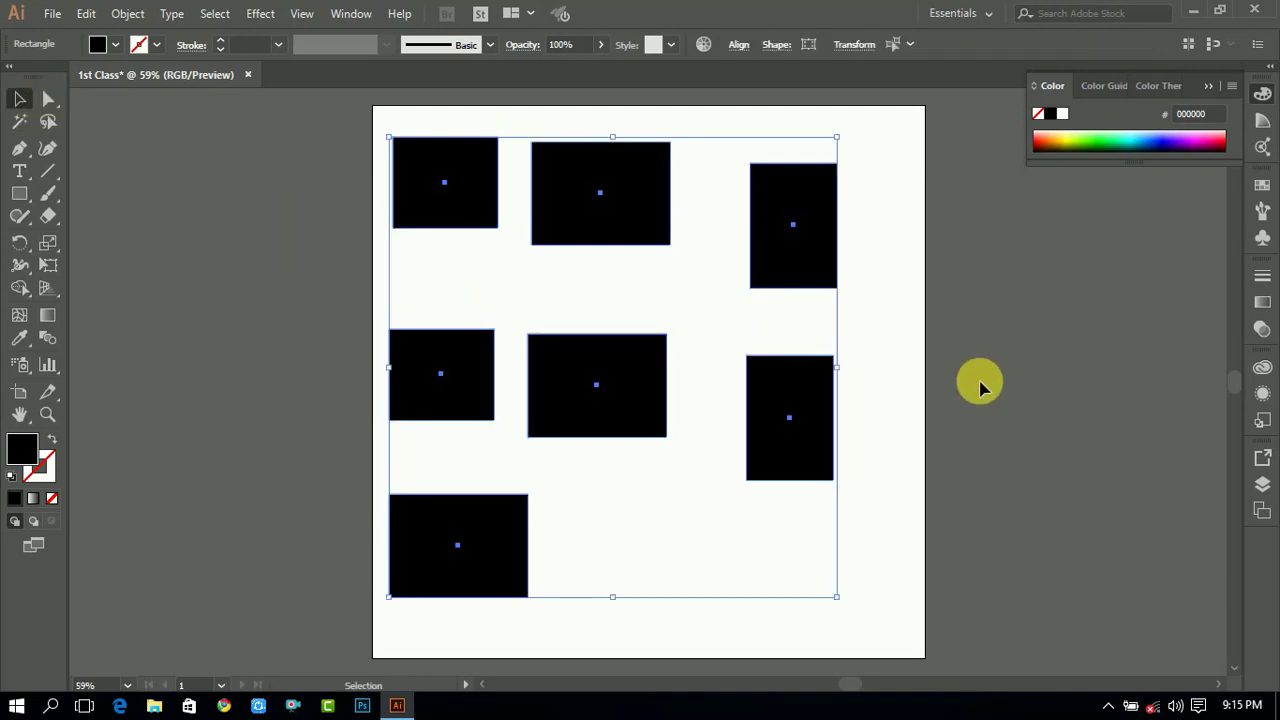
{"action": "left_click", "coordinate": [868, 293]}
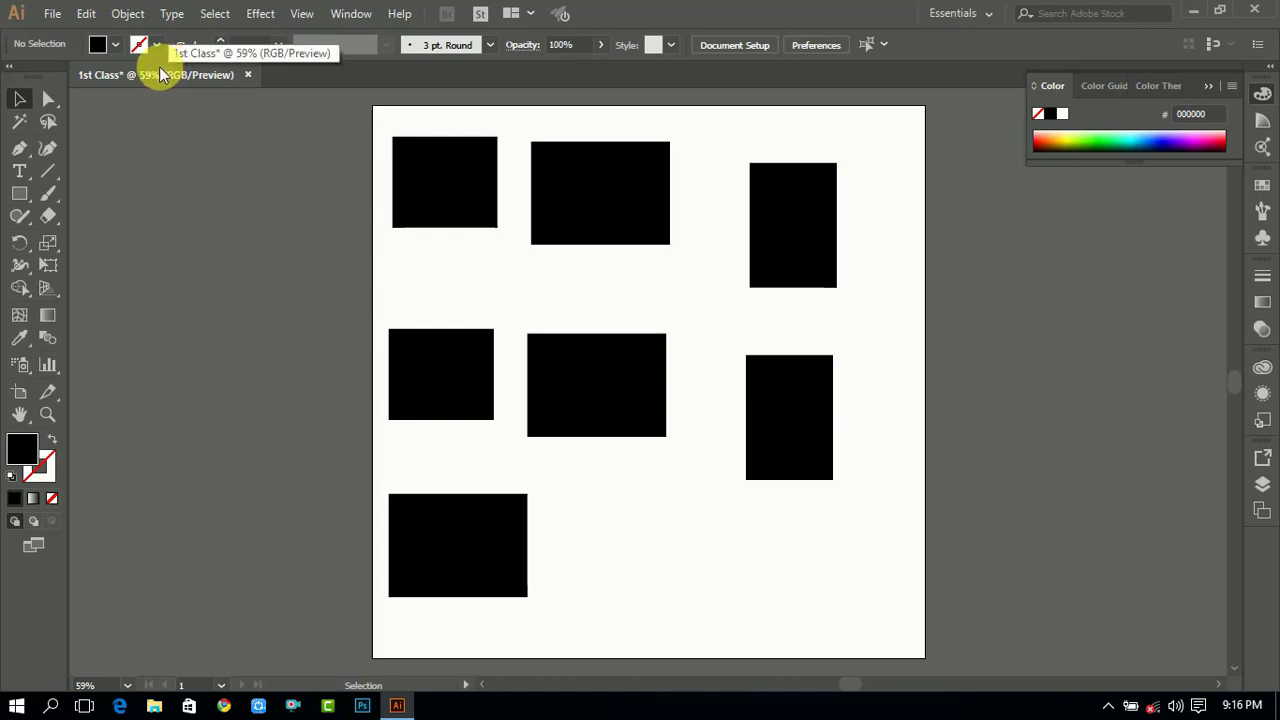
- Float the document window out of its tab and dock it back into the tab bar
{"action": "left_click_drag", "start_coordinate": [160, 75], "coordinate": [262, 134]}
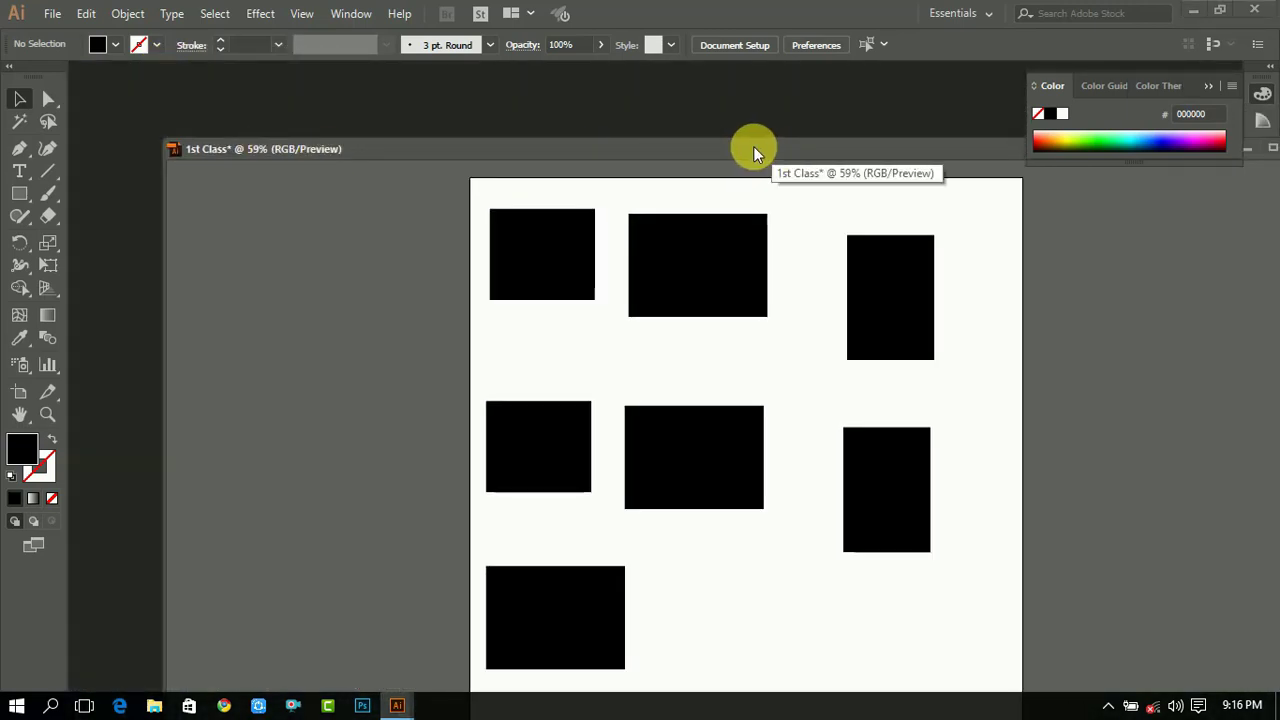
{"action": "left_click_drag", "start_coordinate": [755, 152], "coordinate": [686, 137]}
{"action": "left_click", "coordinate": [1215, 95]}
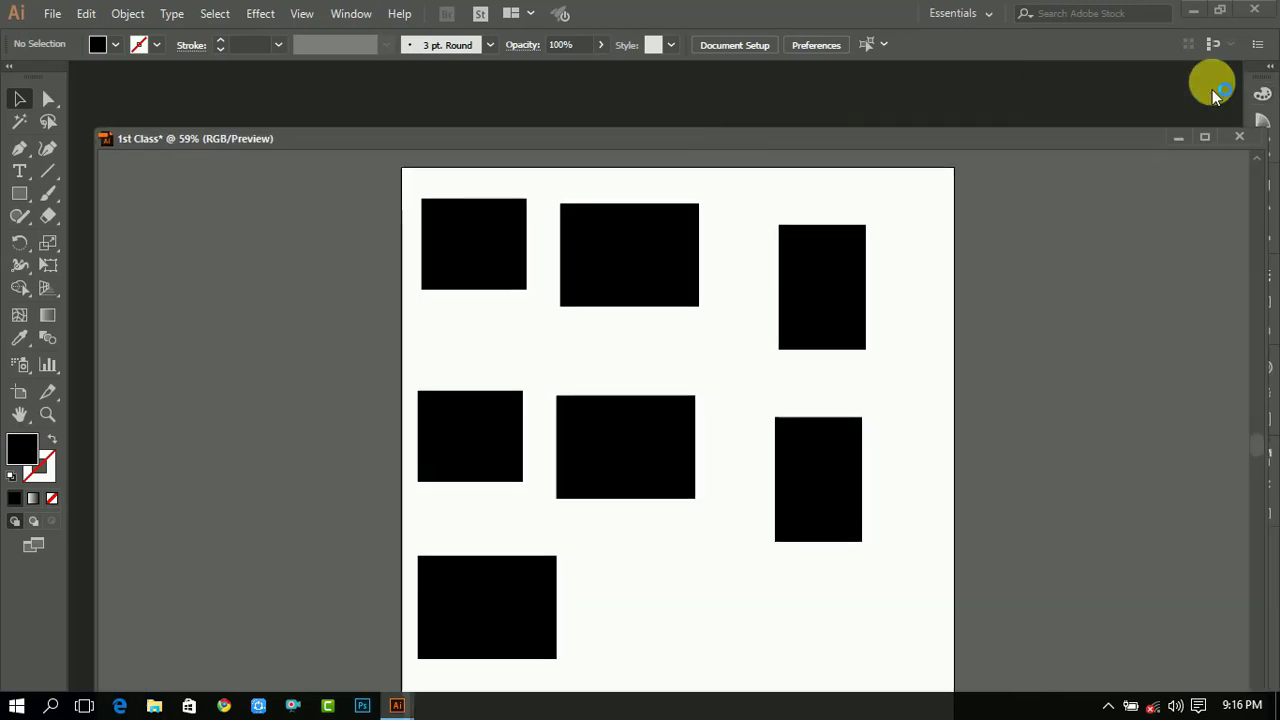
{"action": "mouse_move", "coordinate": [996, 139]}
{"action": "left_mouse_down"}
{"action": "mouse_move", "coordinate": [1074, 123]}
{"action": "mouse_move", "coordinate": [991, 112]}
{"action": "mouse_move", "coordinate": [1020, 136]}
{"action": "left_mouse_up"}
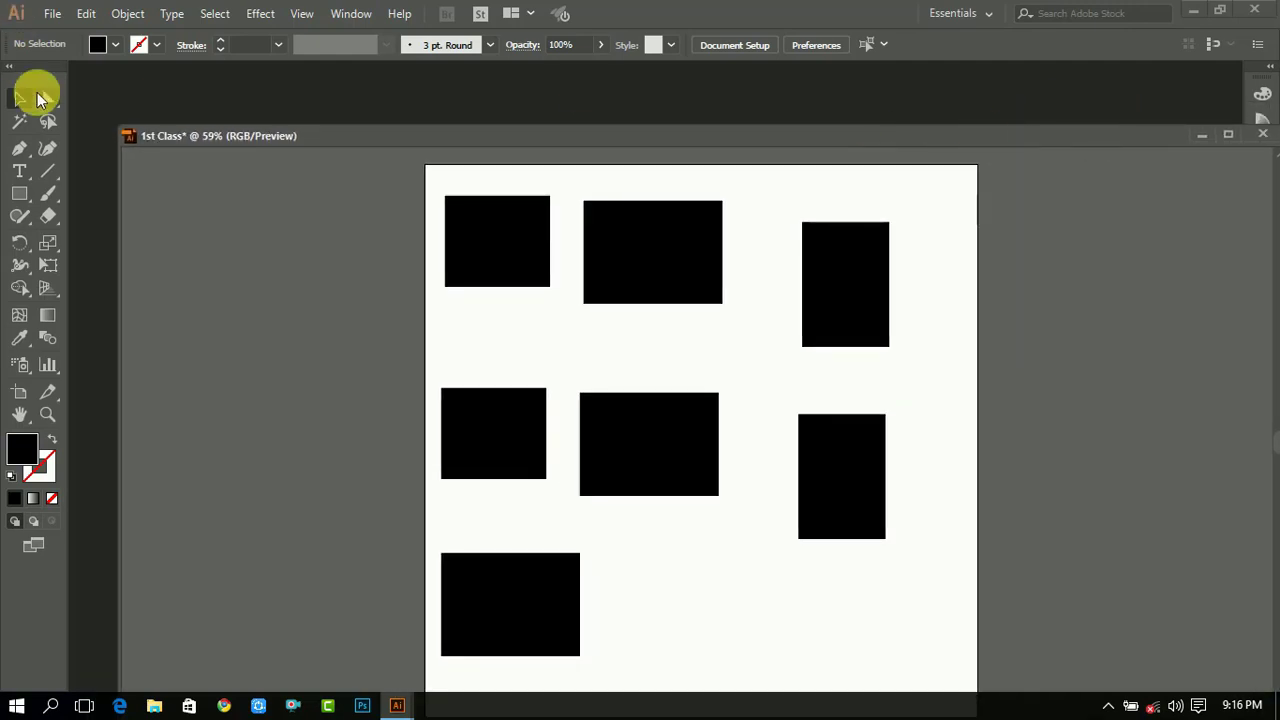
{"action": "mouse_move", "coordinate": [23, 64]}
{"action": "left_mouse_down"}
{"action": "mouse_move", "coordinate": [176, 160]}
{"action": "mouse_move", "coordinate": [14, 80]}
{"action": "left_mouse_up"}
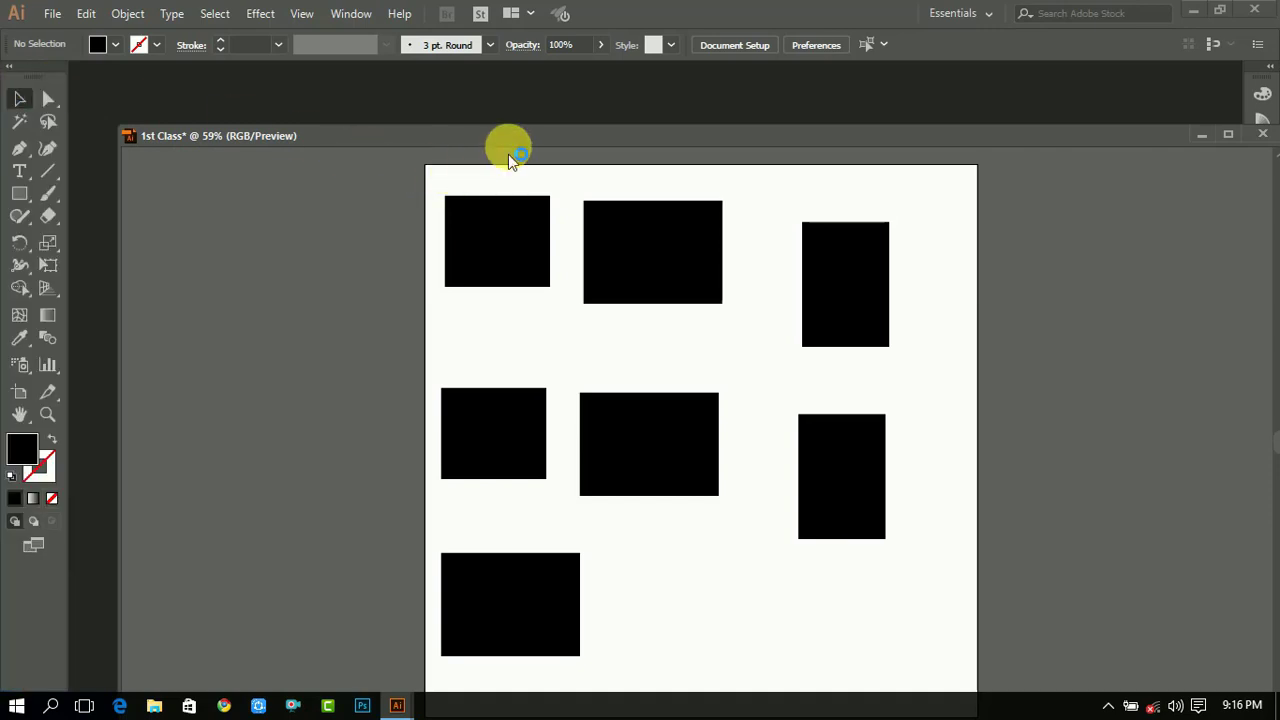
{"action": "left_click_drag", "start_coordinate": [509, 147], "coordinate": [465, 74]}
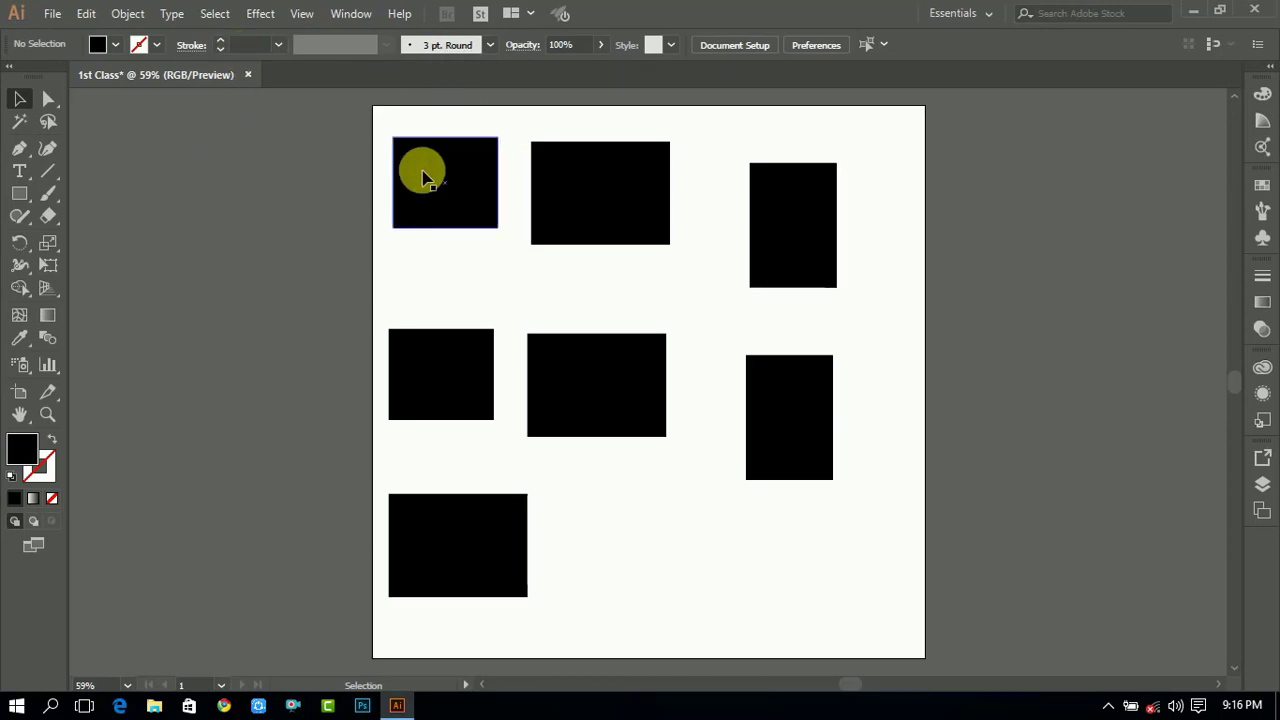
- Select all the rectangles on the artboard and delete them
{"action": "left_click_drag", "start_coordinate": [371, 106], "coordinate": [889, 532]}
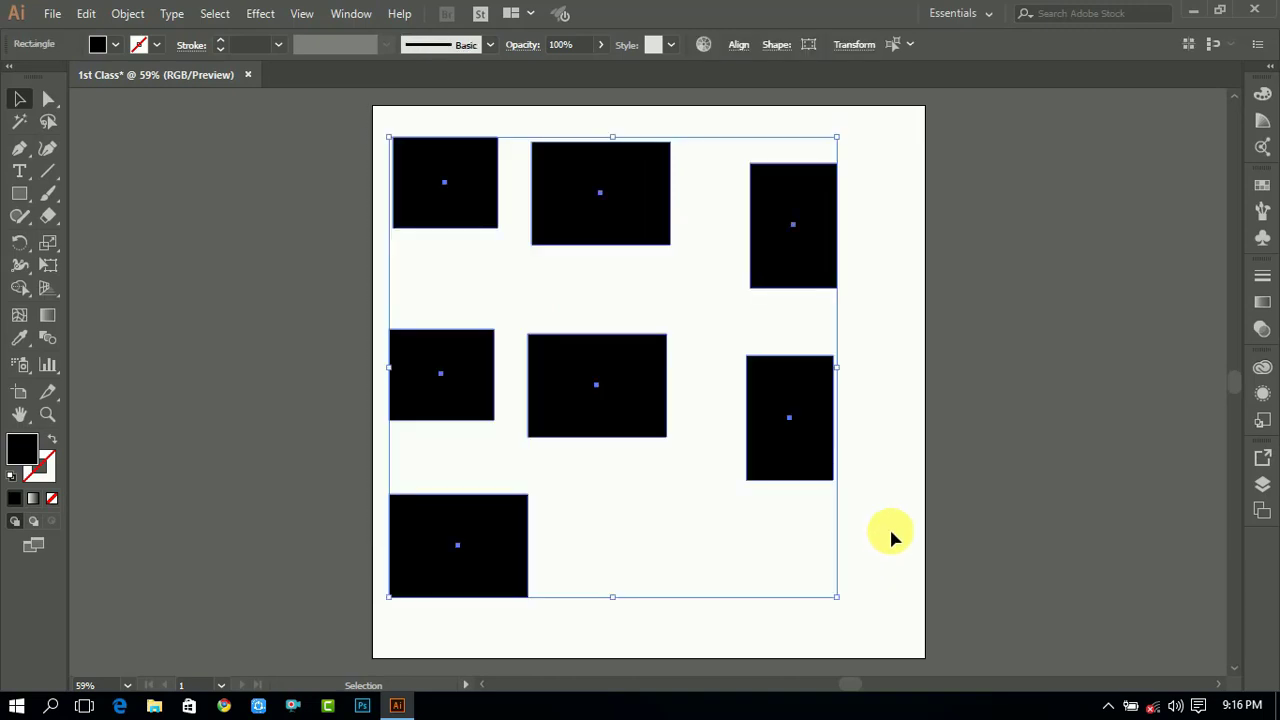
{"action": "key", "text": "Delete"}
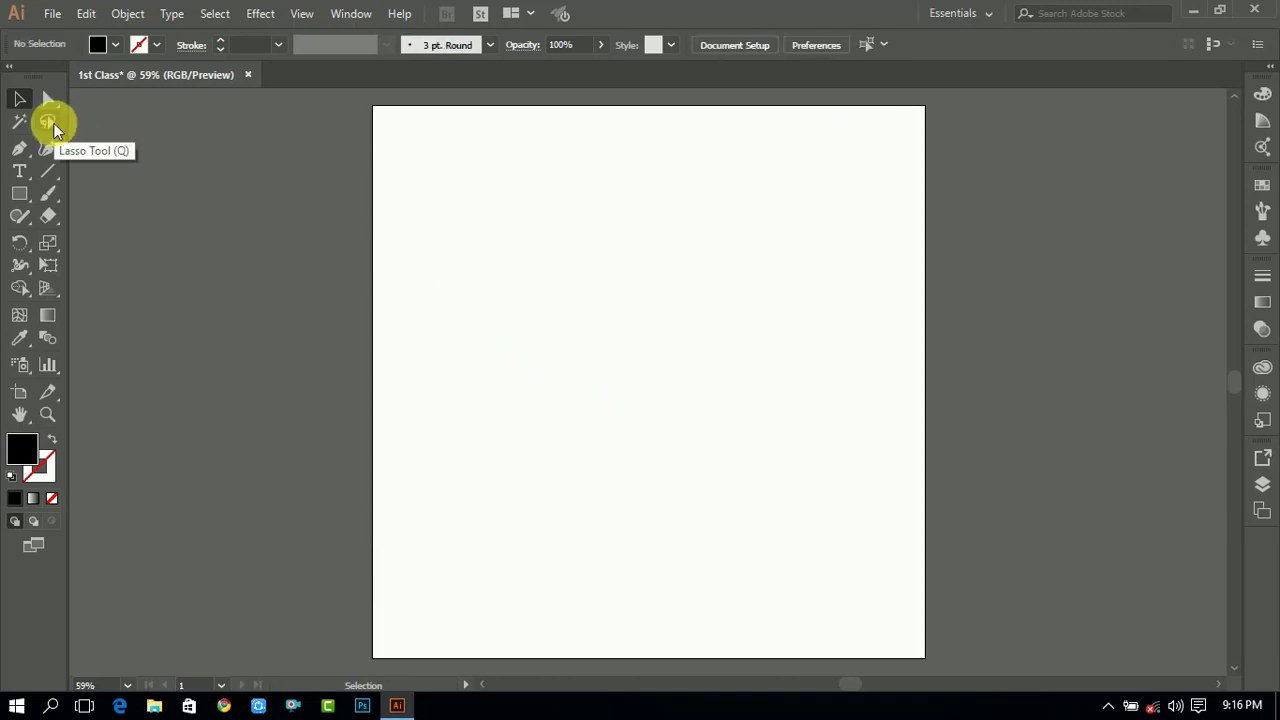
- Draw four new rectangles in a two-by-two layout, the top pair larger than the bottom pair
{"action": "left_click", "coordinate": [19, 193]}
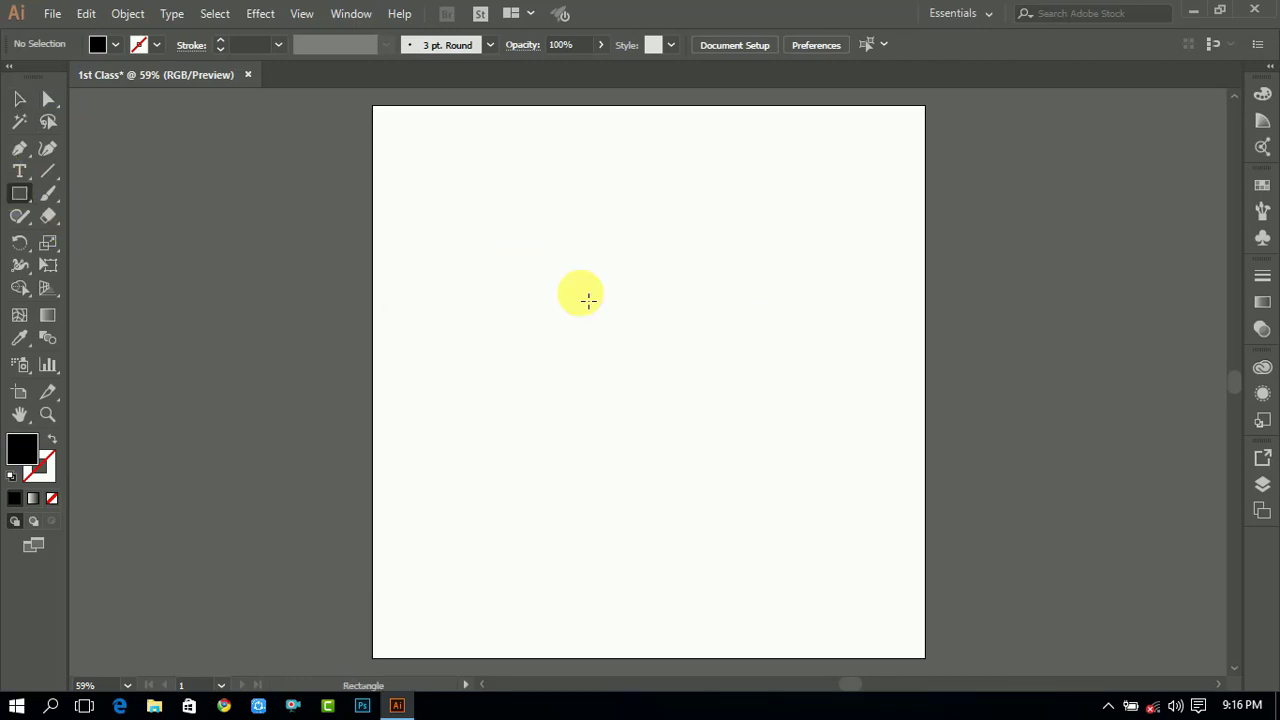
{"action": "left_click_drag", "start_coordinate": [470, 217], "coordinate": [644, 405]}
{"action": "left_click_drag", "start_coordinate": [680, 198], "coordinate": [857, 416]}
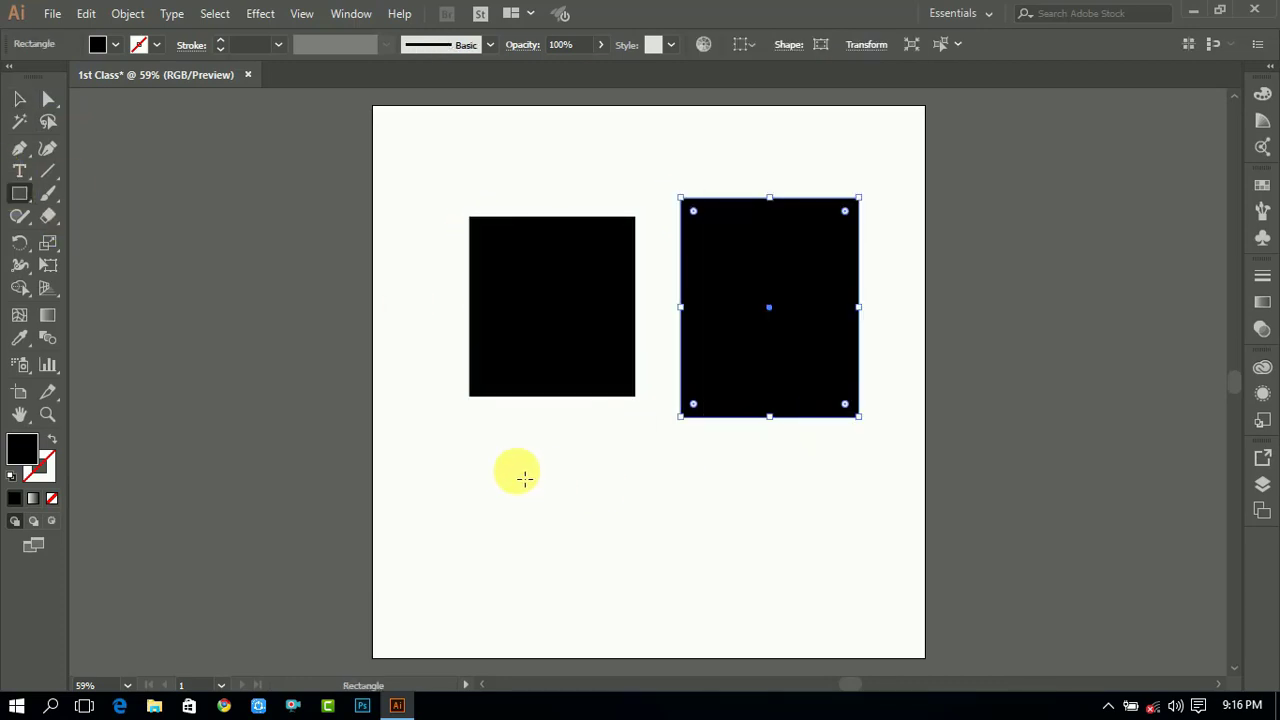
{"action": "left_click_drag", "start_coordinate": [470, 437], "coordinate": [598, 579]}
{"action": "left_click_drag", "start_coordinate": [707, 463], "coordinate": [847, 602]}
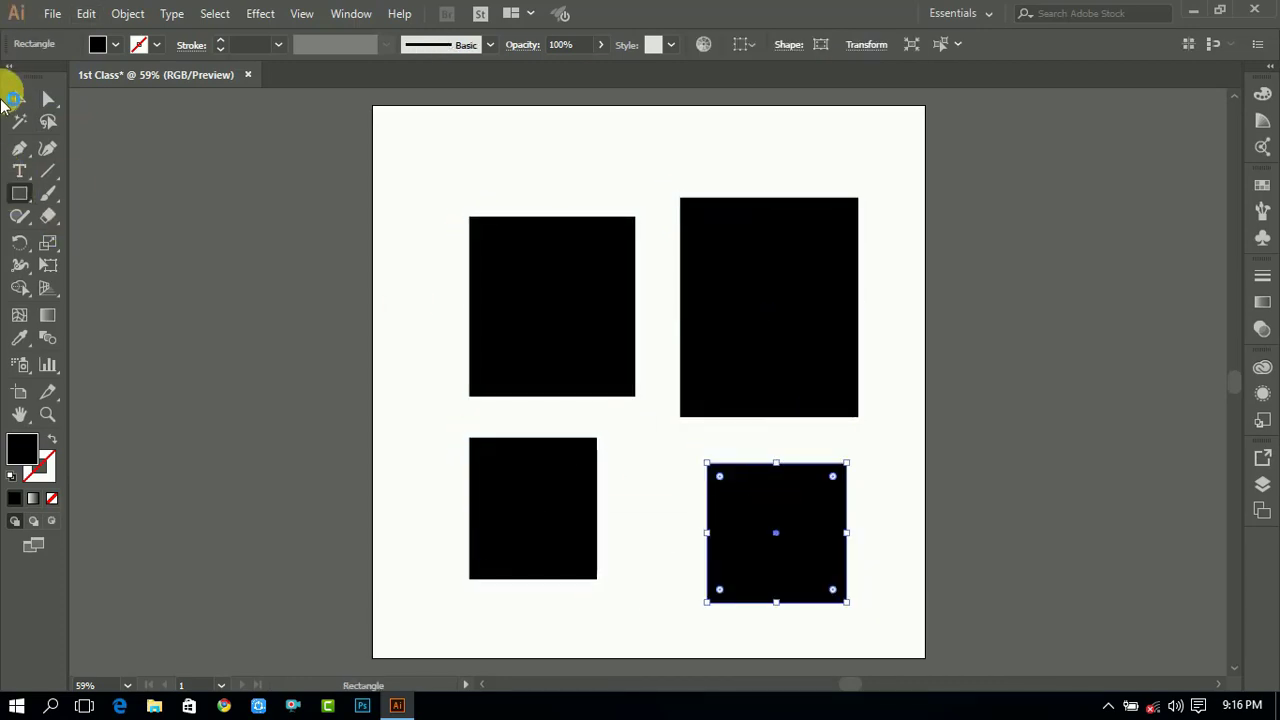
- Select each of the four rectangles in turn with the Lasso tool, then select all four together
{"action": "left_click", "coordinate": [19, 100]}
{"action": "left_click", "coordinate": [494, 174]}
{"action": "left_click", "coordinate": [48, 120]}
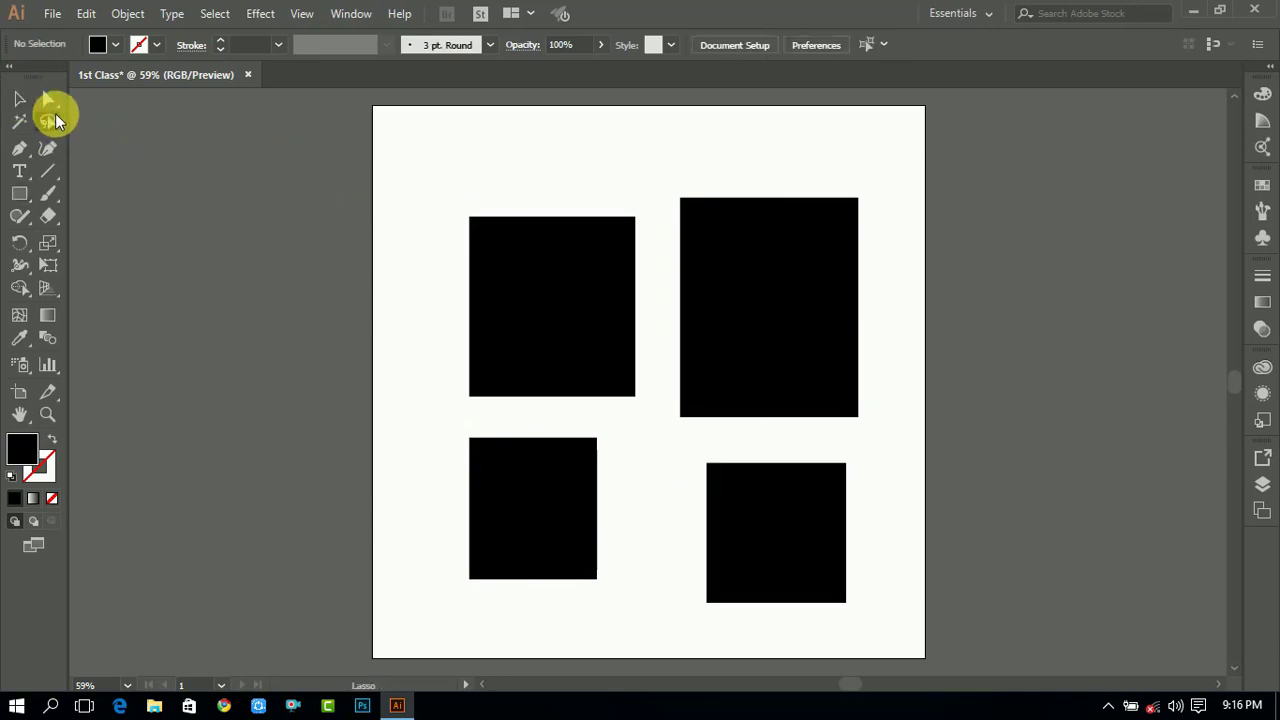
{"action": "left_click_drag", "start_coordinate": [526, 192], "coordinate": [602, 368]}
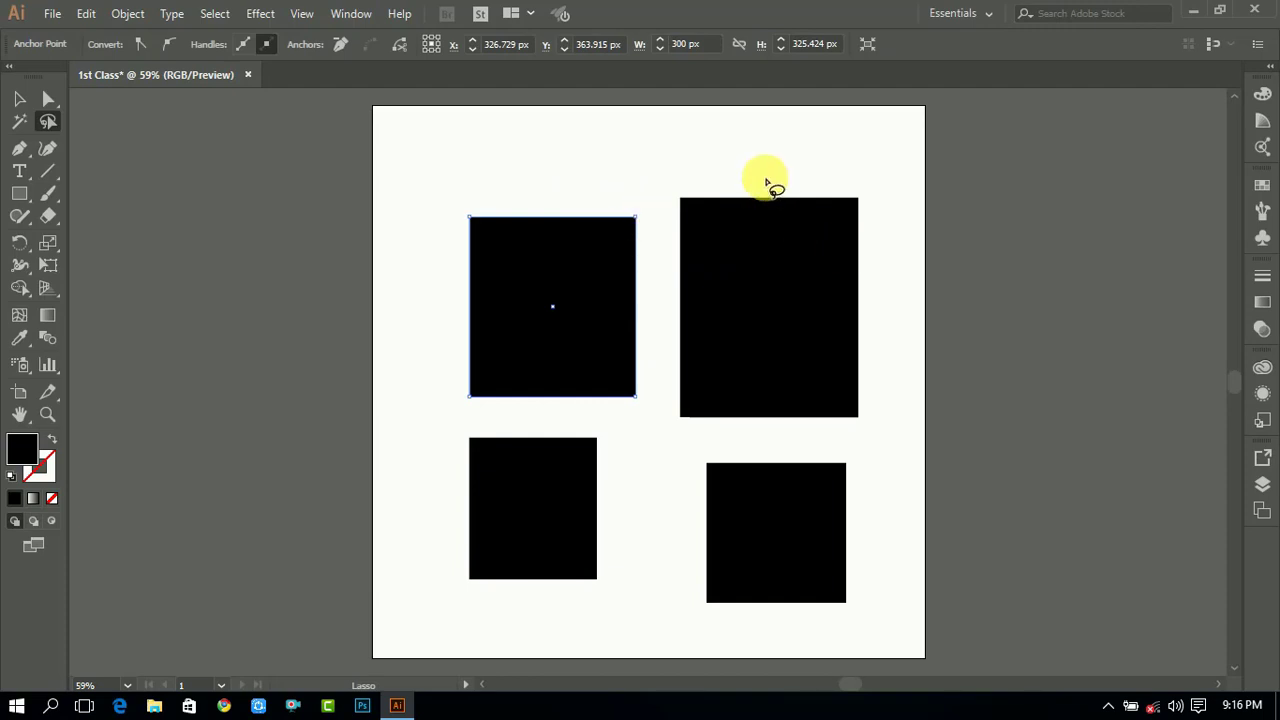
{"action": "left_click_drag", "start_coordinate": [766, 183], "coordinate": [702, 390]}
{"action": "left_click_drag", "start_coordinate": [477, 437], "coordinate": [617, 569]}
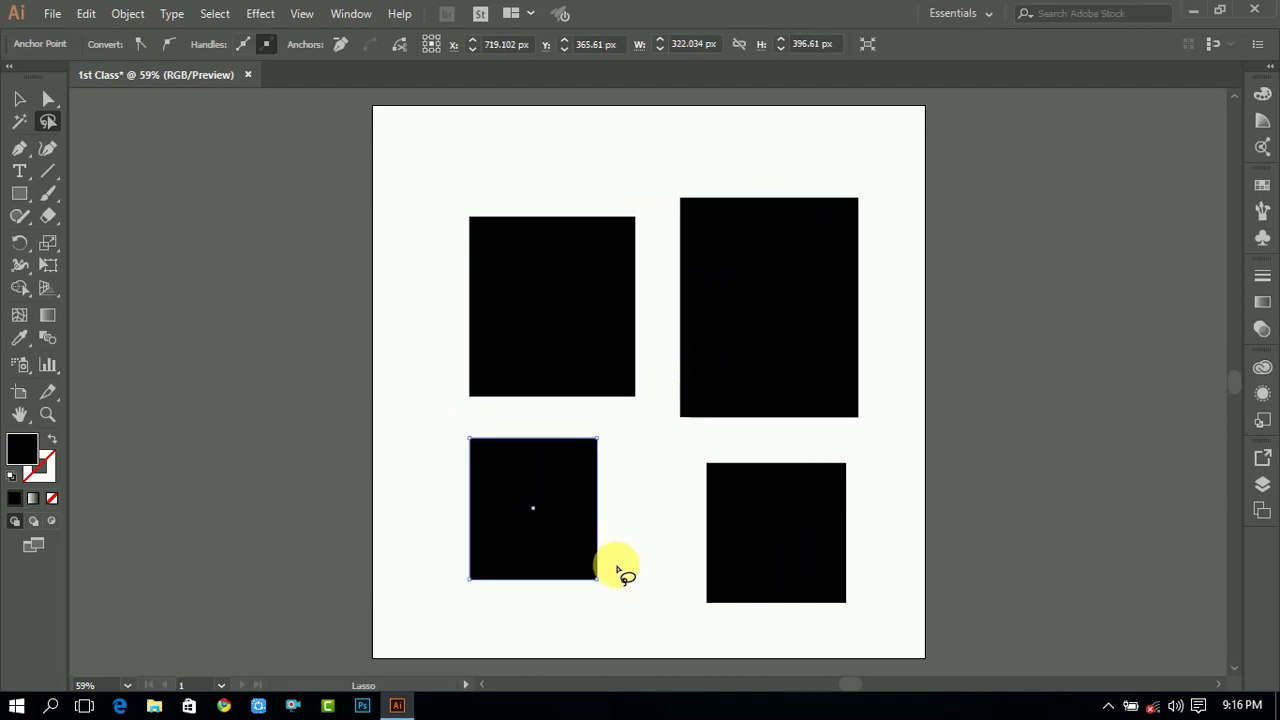
{"action": "left_click_drag", "start_coordinate": [868, 503], "coordinate": [694, 589]}
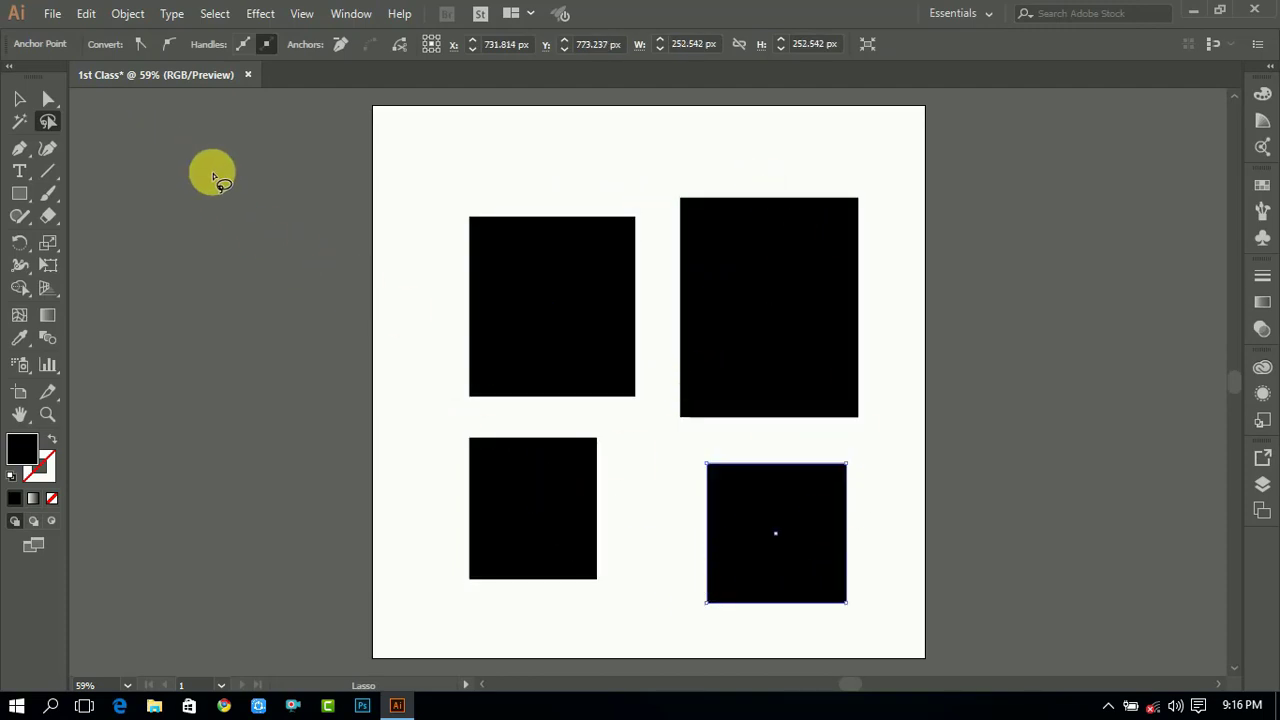
{"action": "left_click", "coordinate": [19, 98]}
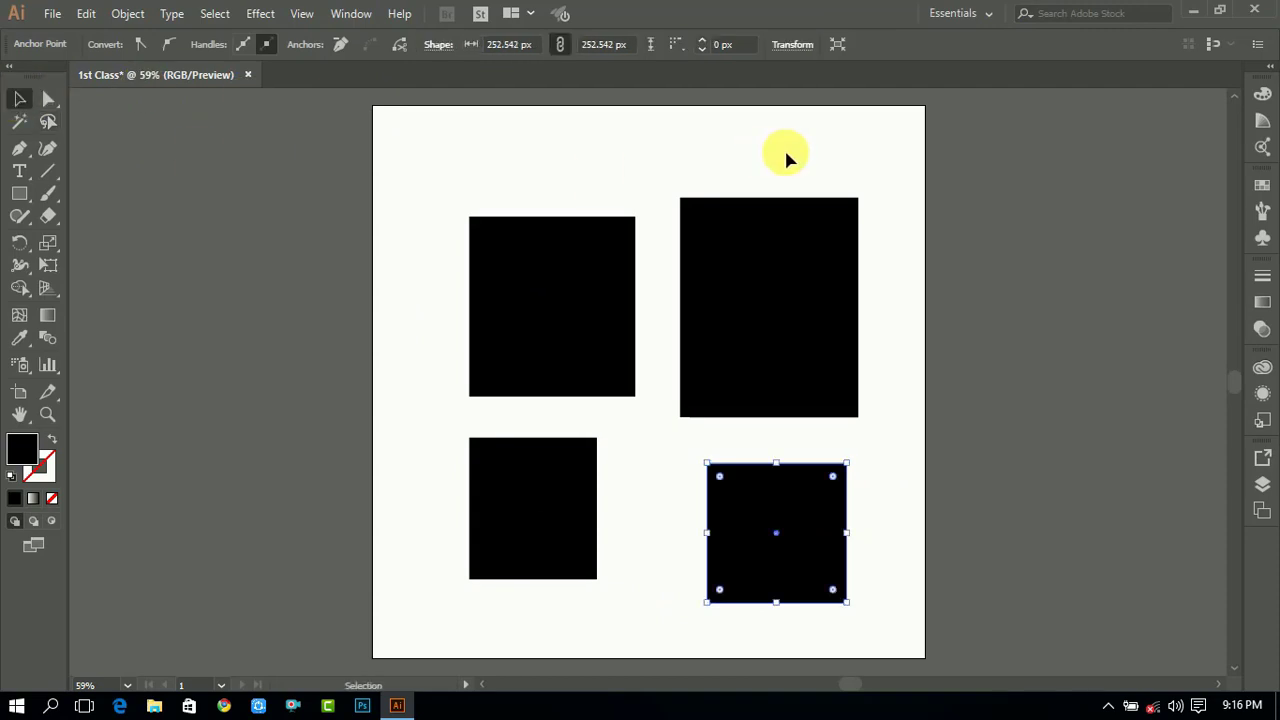
{"action": "key", "text": "ctrl+a"}
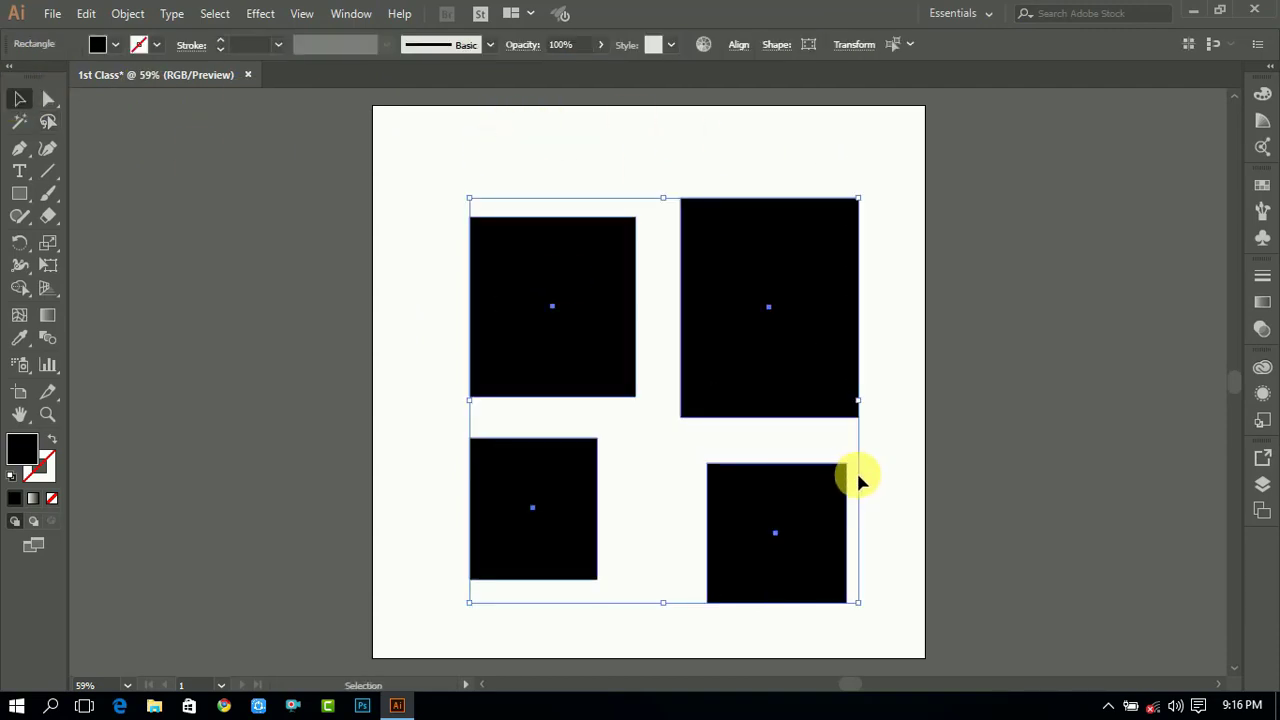